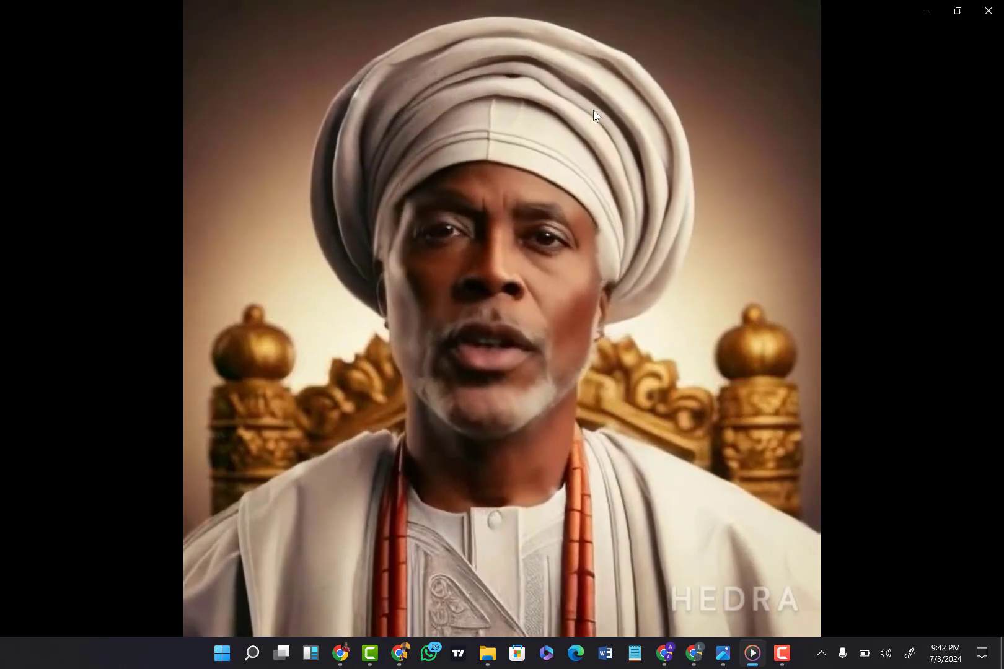
Step: Play and pause the talking-chief video in Media Player, and view its source portrait in Photos
mouse_move(533, 230)
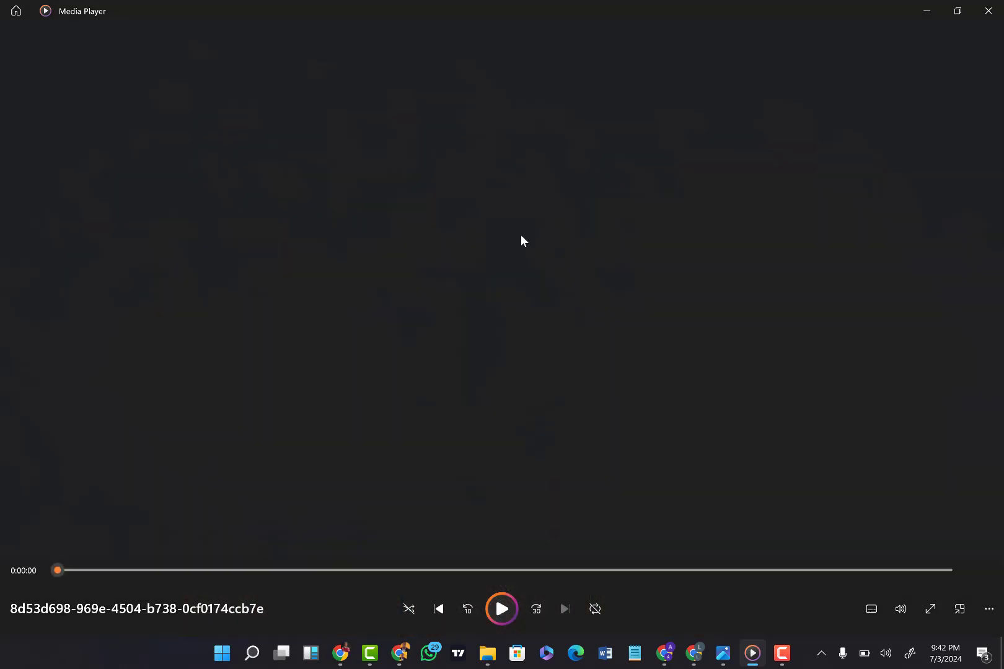
left_click(522, 236)
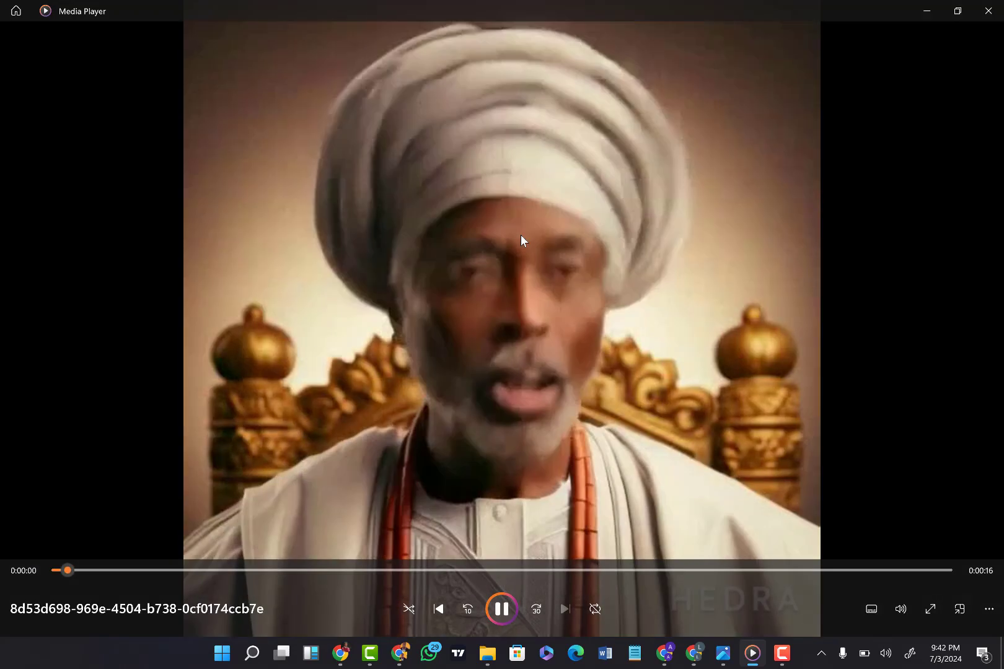
left_click(521, 317)
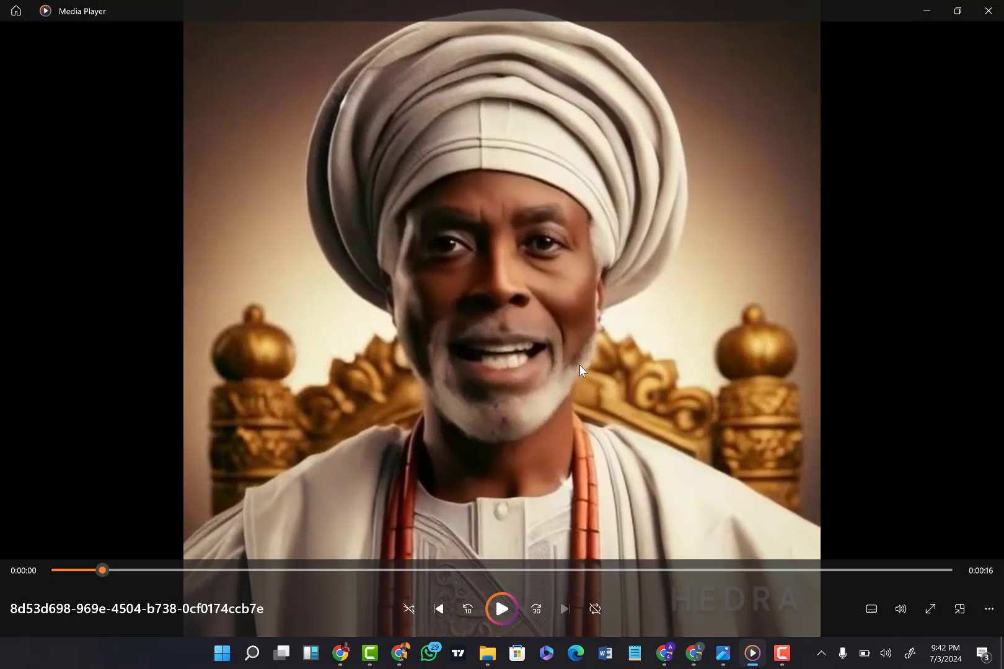
left_click(724, 655)
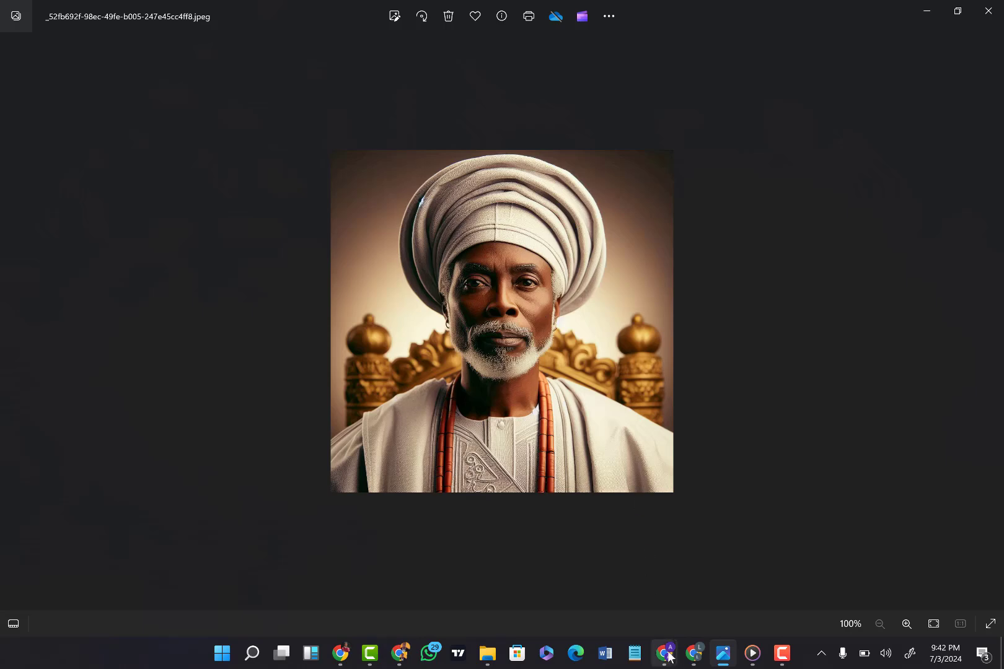
Step: In Copilot Designer, browse the generated African chief images and download the one with the white folded cap and gold circular backdrop
mouse_move(668, 657)
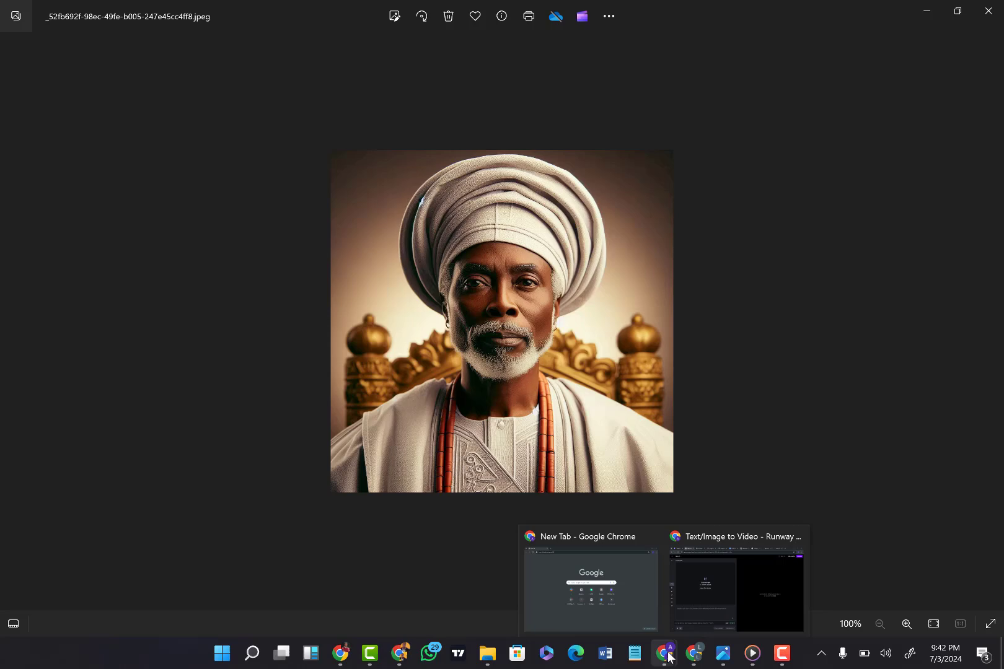
left_click(745, 594)
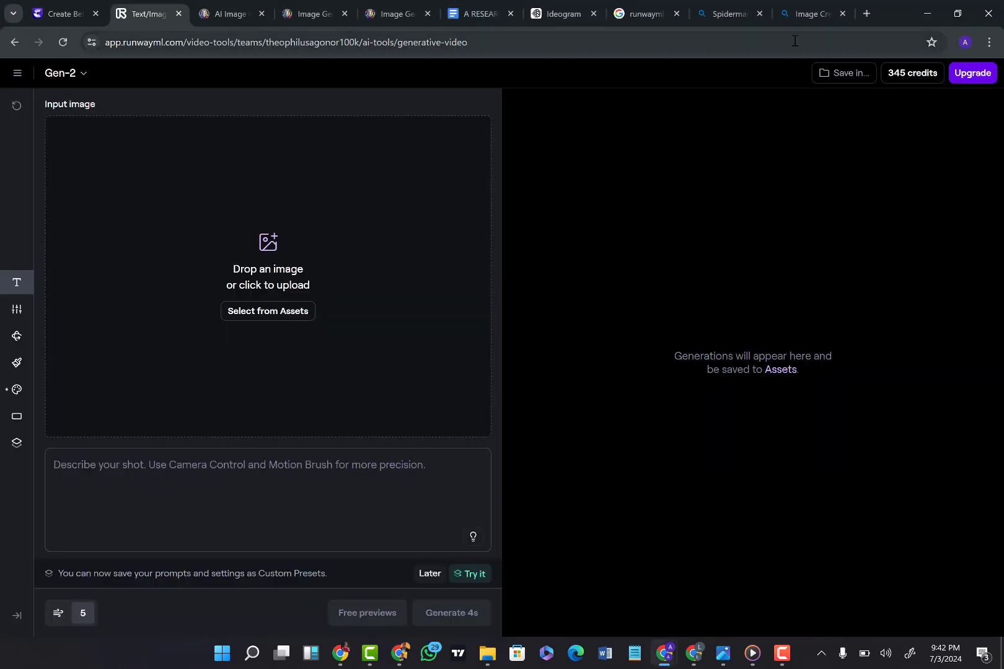
left_click(800, 14)
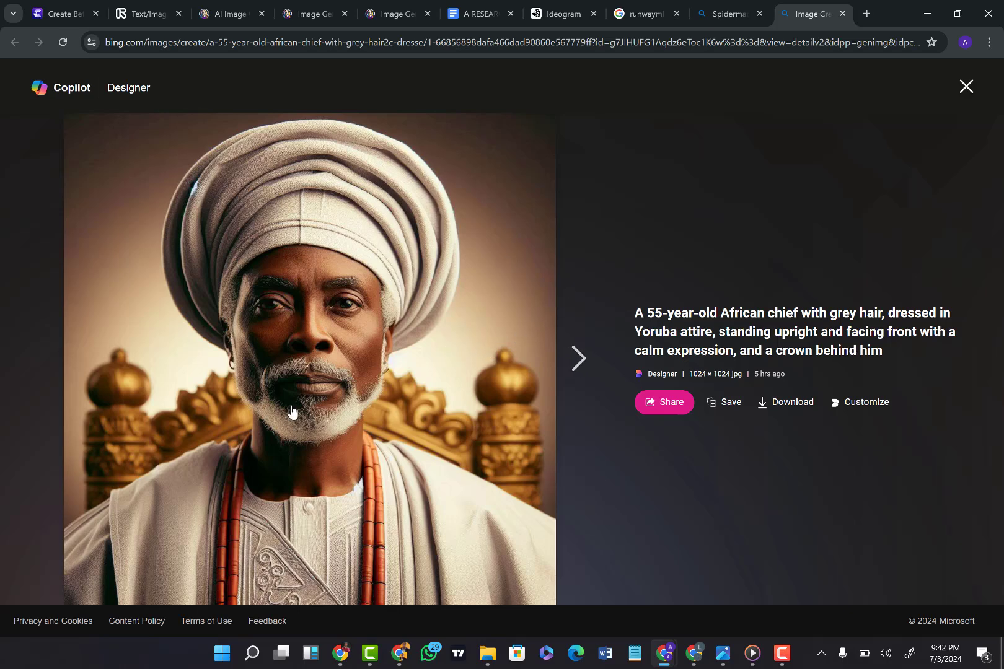
left_click(577, 366)
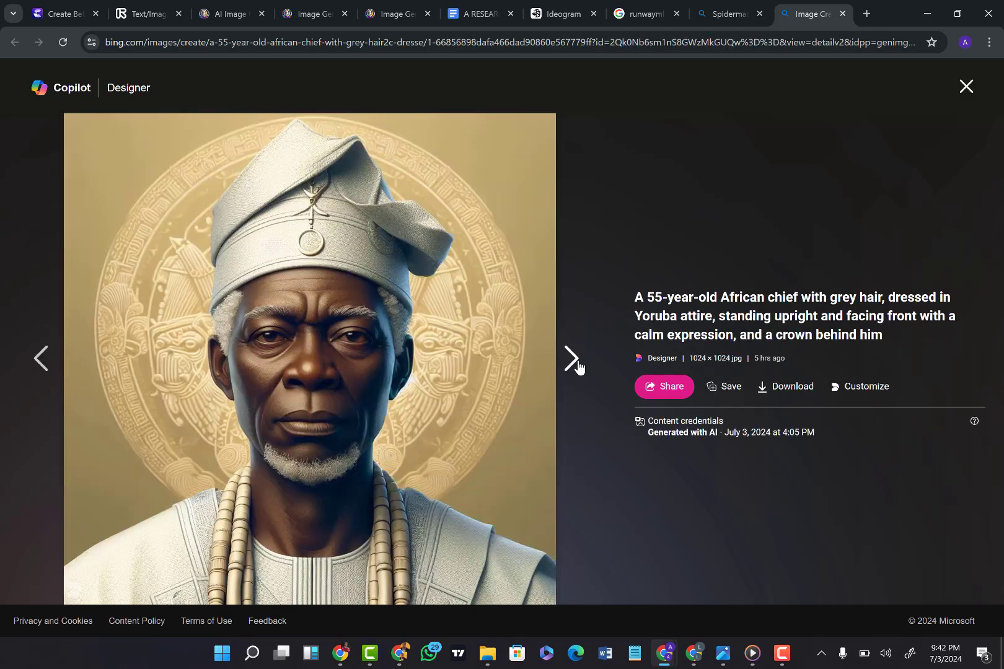
left_click(579, 367)
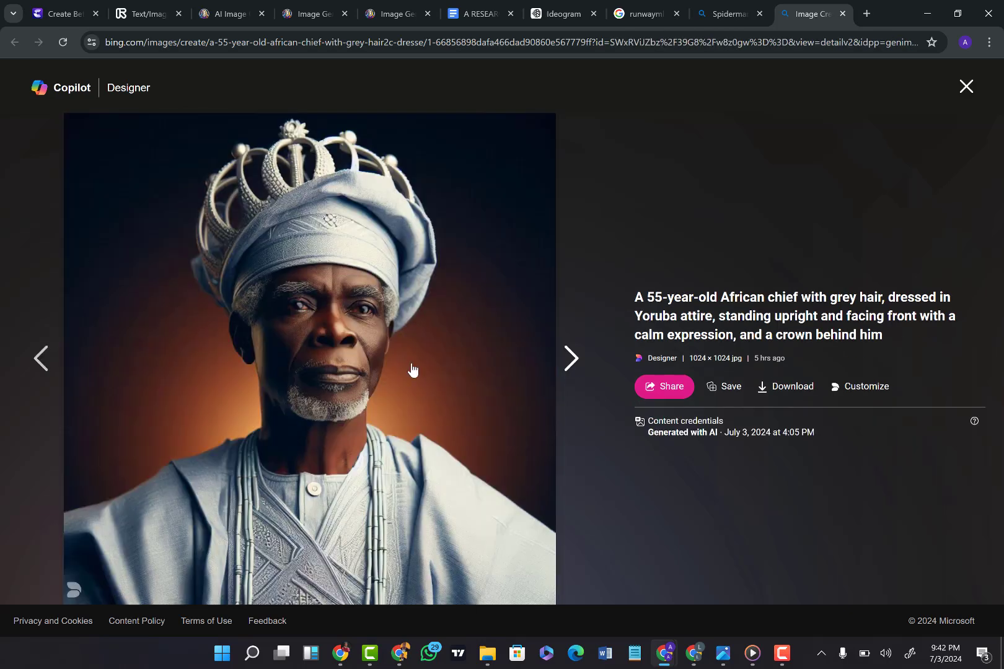
left_click(46, 370)
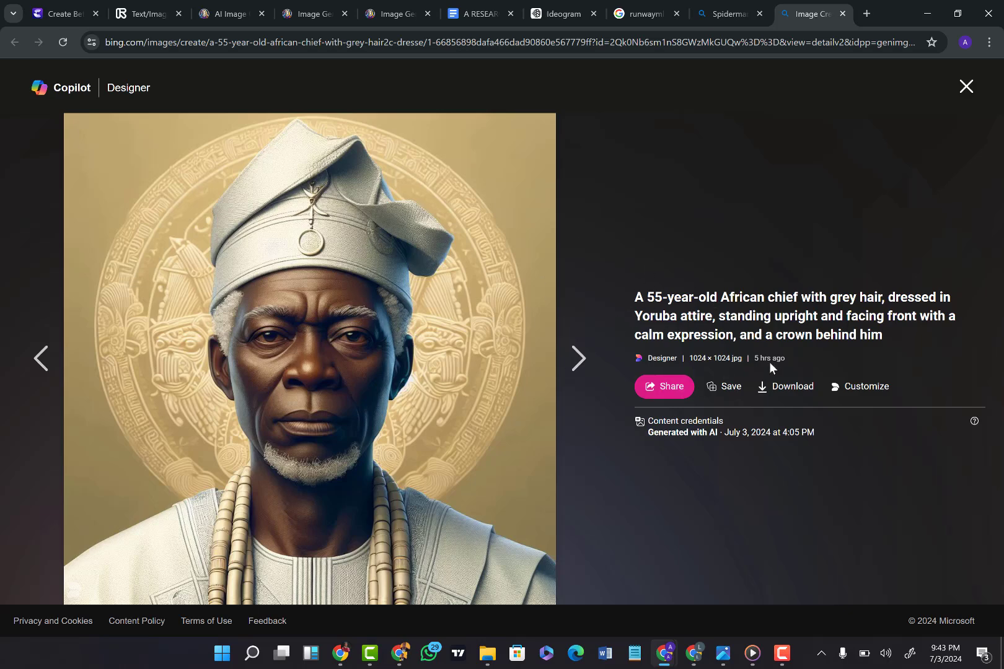
left_click(798, 393)
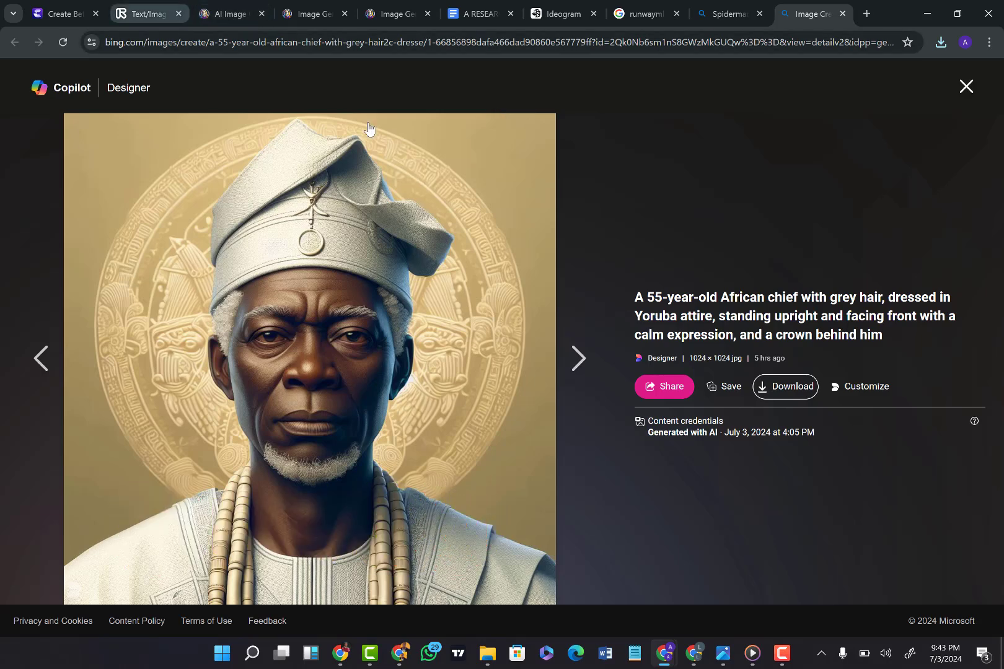
Step: In Runway Gen-2, upload the downloaded chief image from the Downloads folder as the input image
left_click(160, 5)
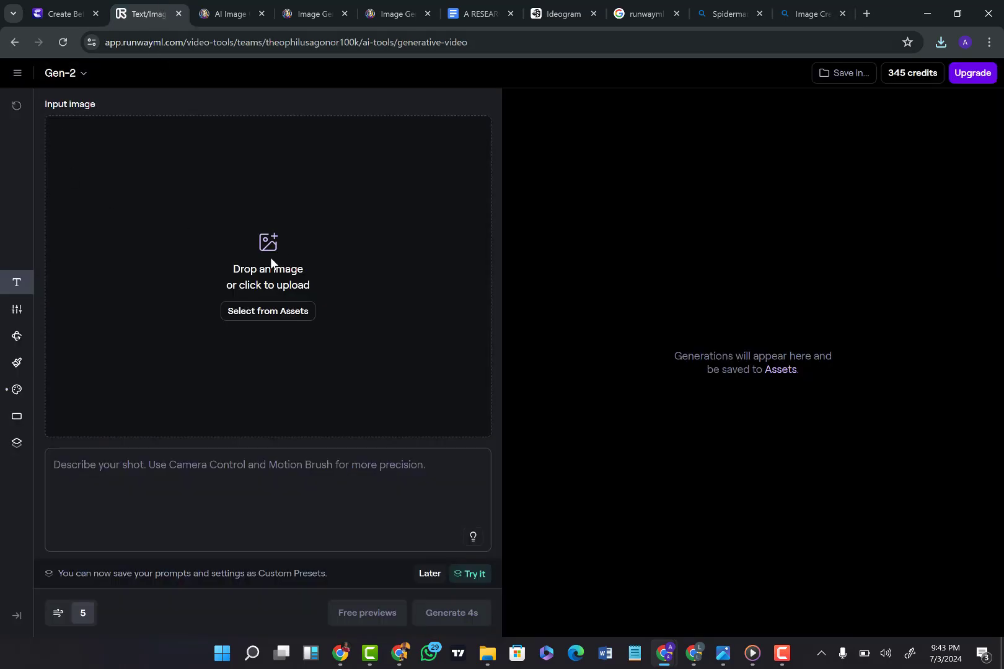
left_click(276, 317)
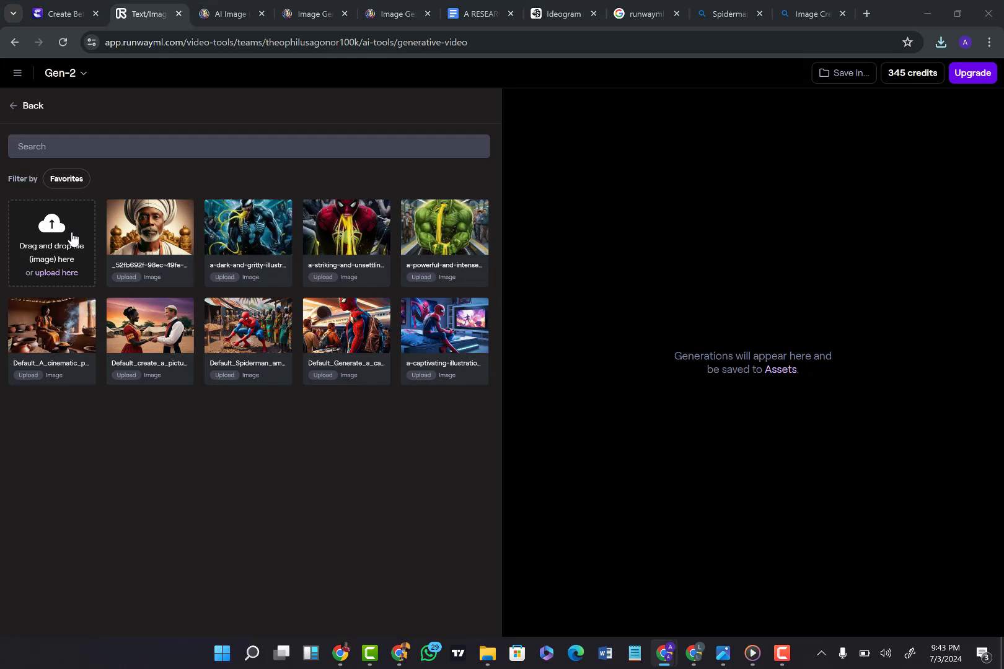
left_click(73, 238)
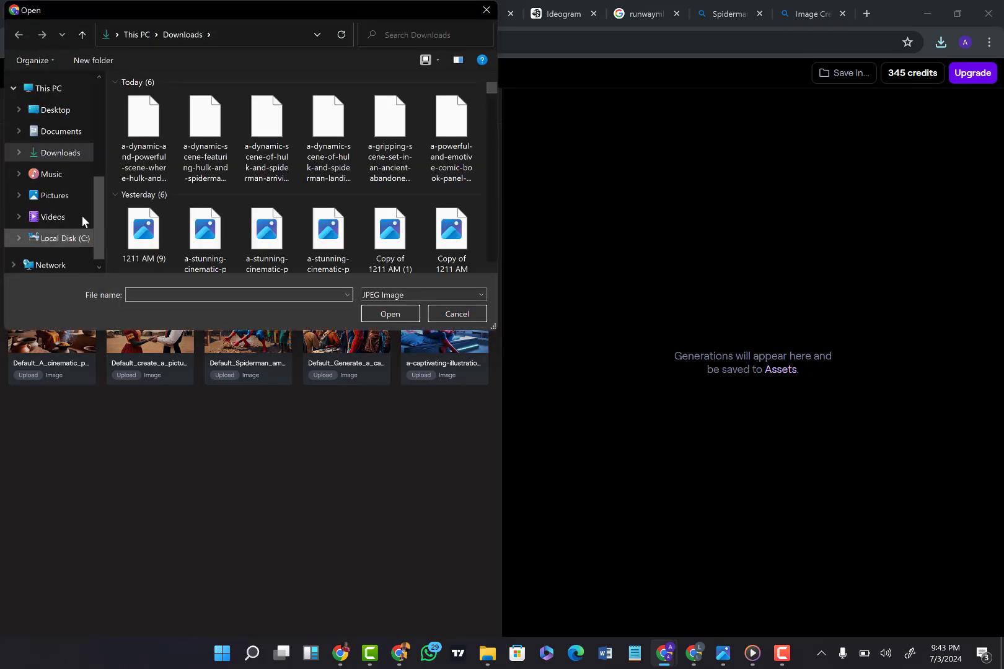
double_click(133, 127)
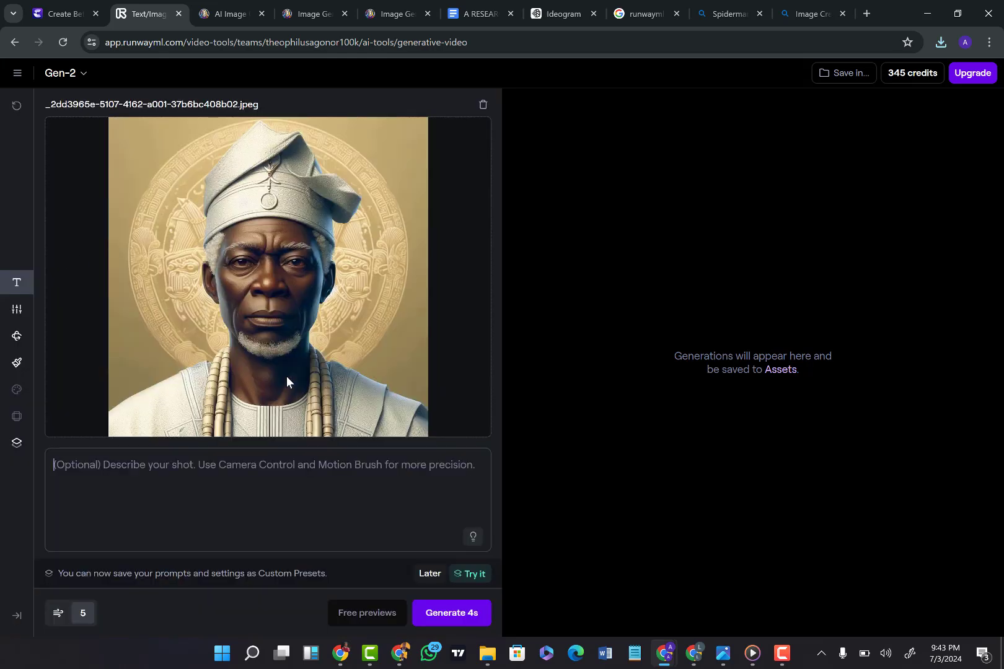
Step: Describe the shot as "Just moving the head emotionally" and generate the 4-second video
left_click(71, 463)
type("J")
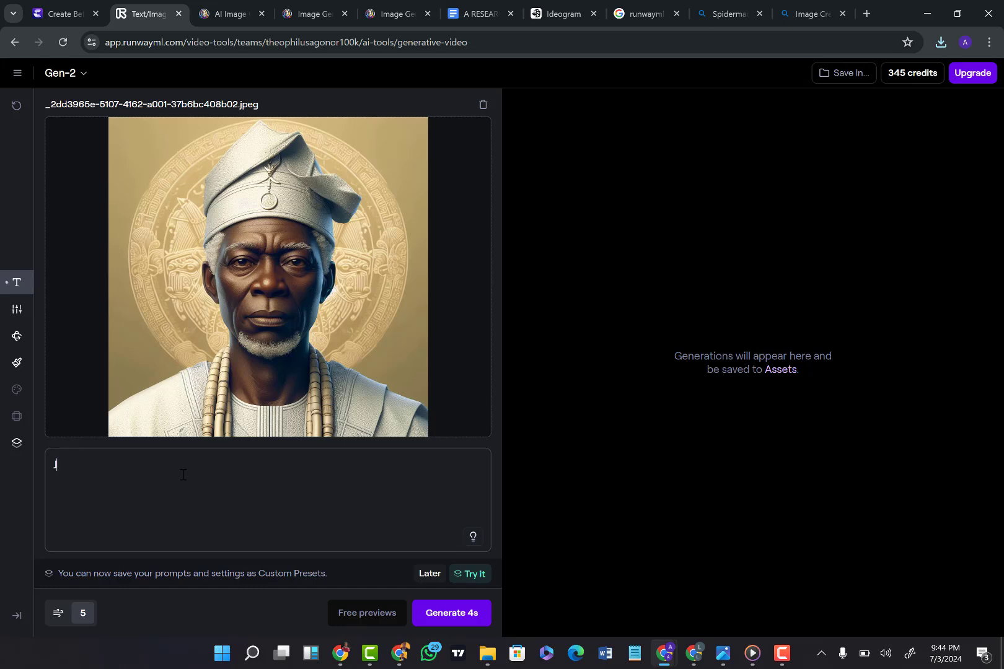
type("ust moving the head emotionally")
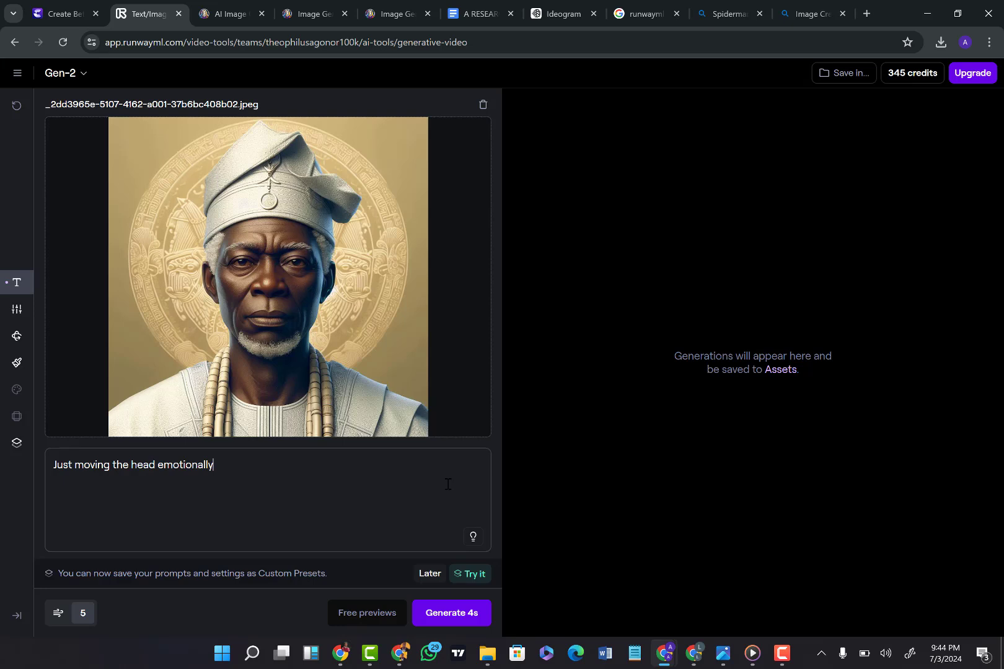
left_click(469, 615)
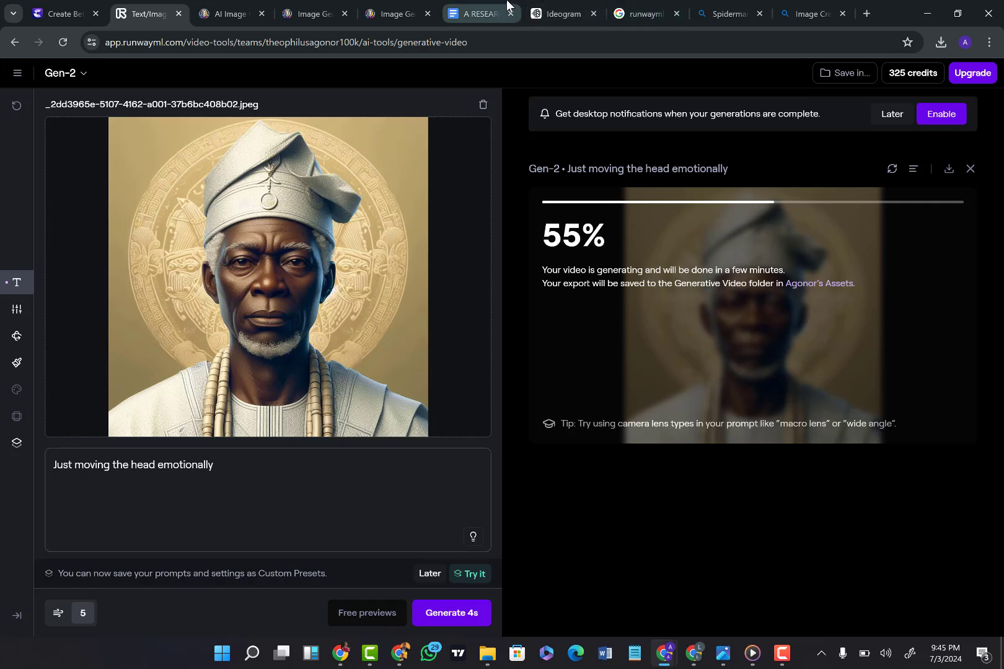
Step: In ElevenLabs, start a new script with a first name and "i noticed you have not been to the farm in recent times, how do you"
left_click(694, 654)
left_click(501, 14)
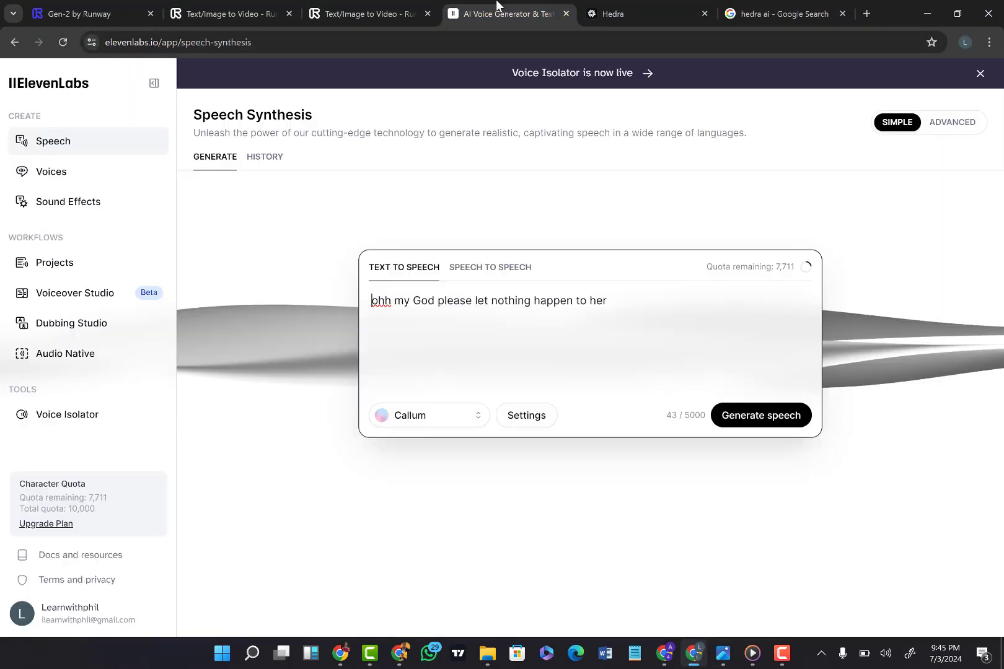
triple_click(465, 300)
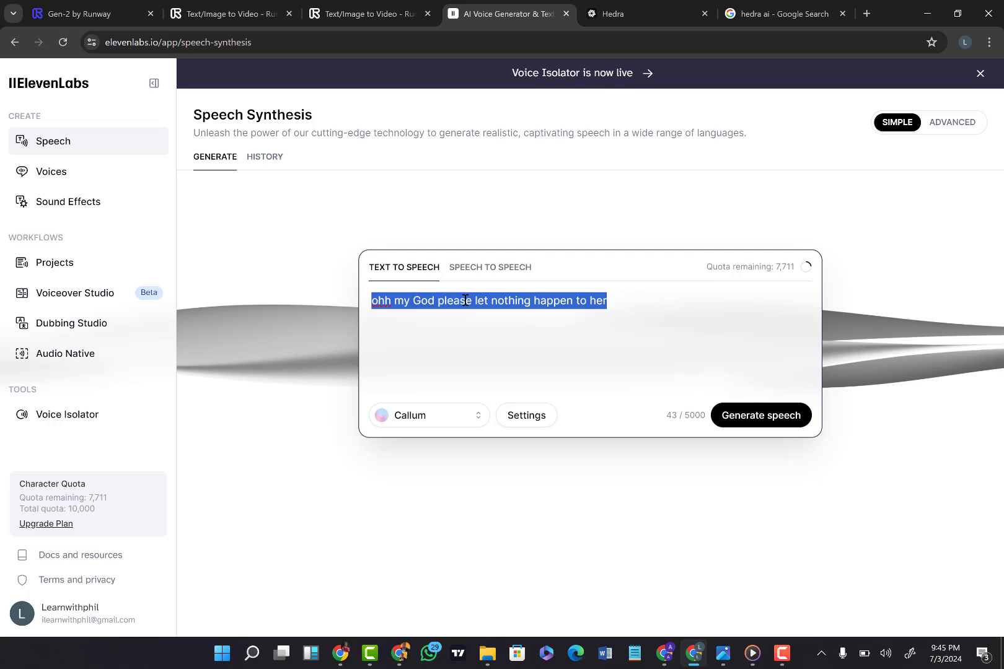
type("o")
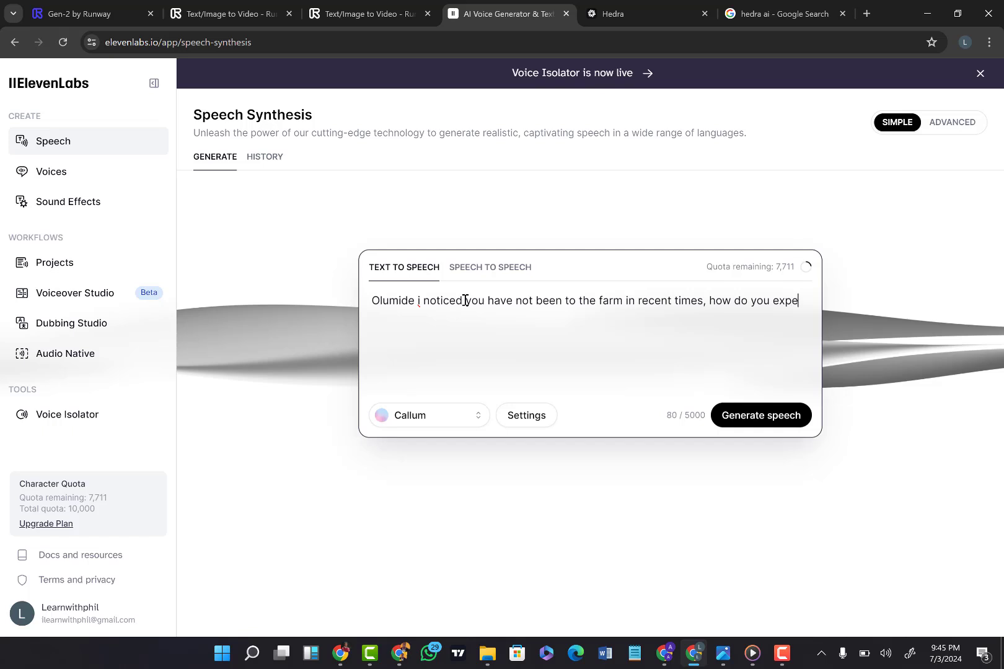
Step: Continue the script with "expect the family to feed knowing fully well that your wife is pregnant and cant farm"
type("xx")
key("BackSpace")
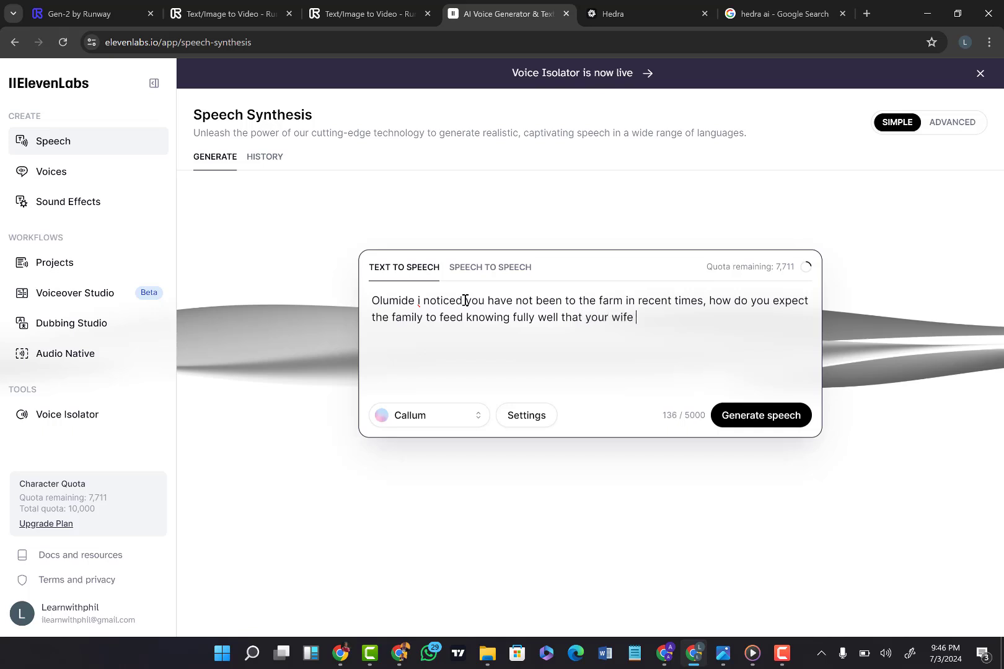
type("is pregnant and cant ")
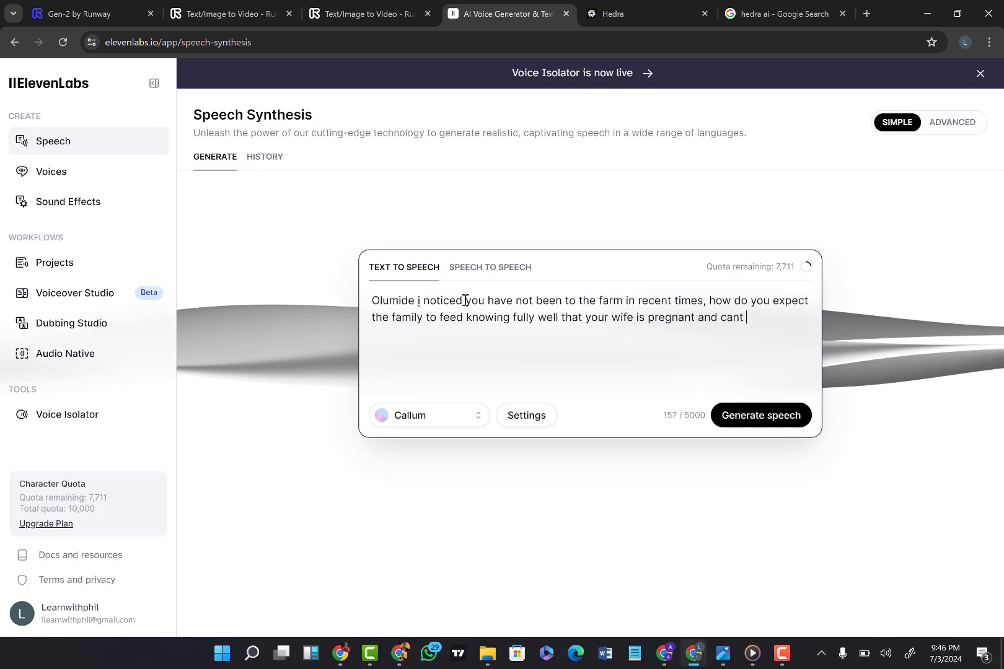
type("farm")
Step: Preview the Callum and Freya voices and keep Callum as the speech voice
left_click(434, 420)
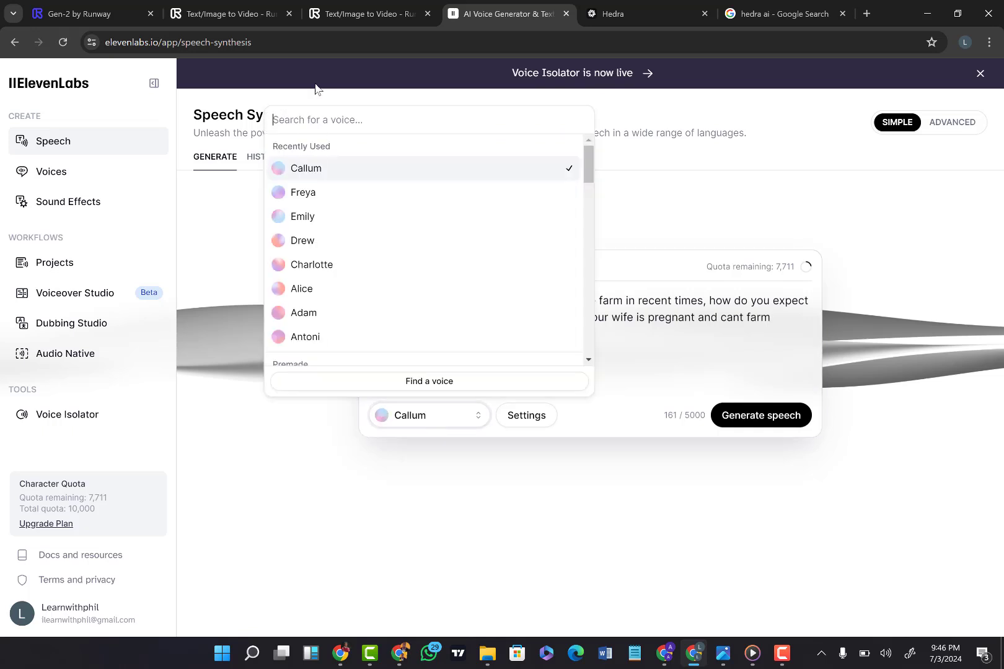
mouse_move(292, 172)
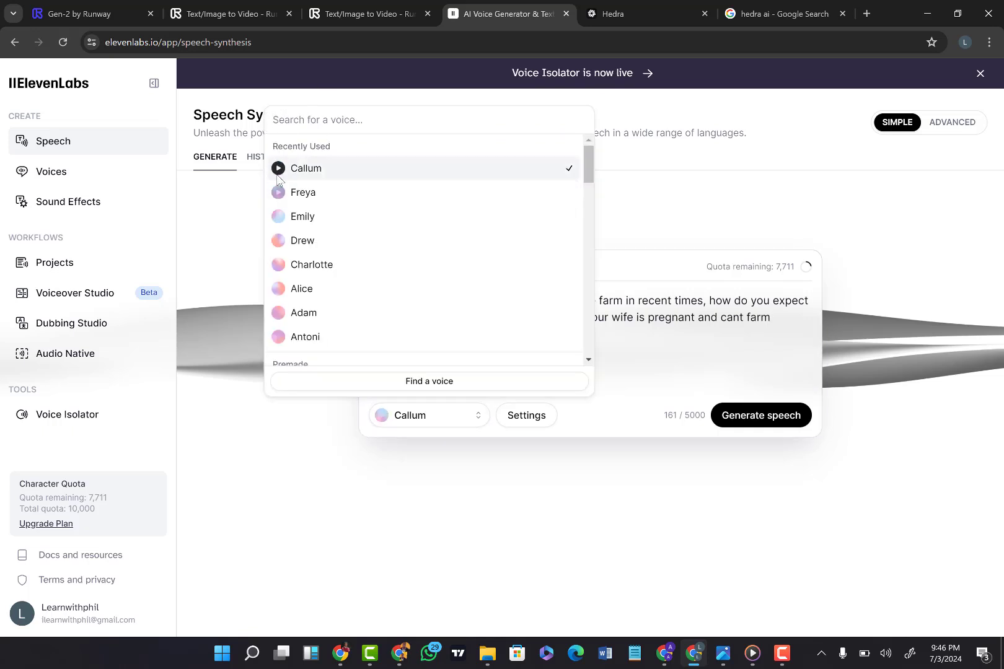
left_click(278, 169)
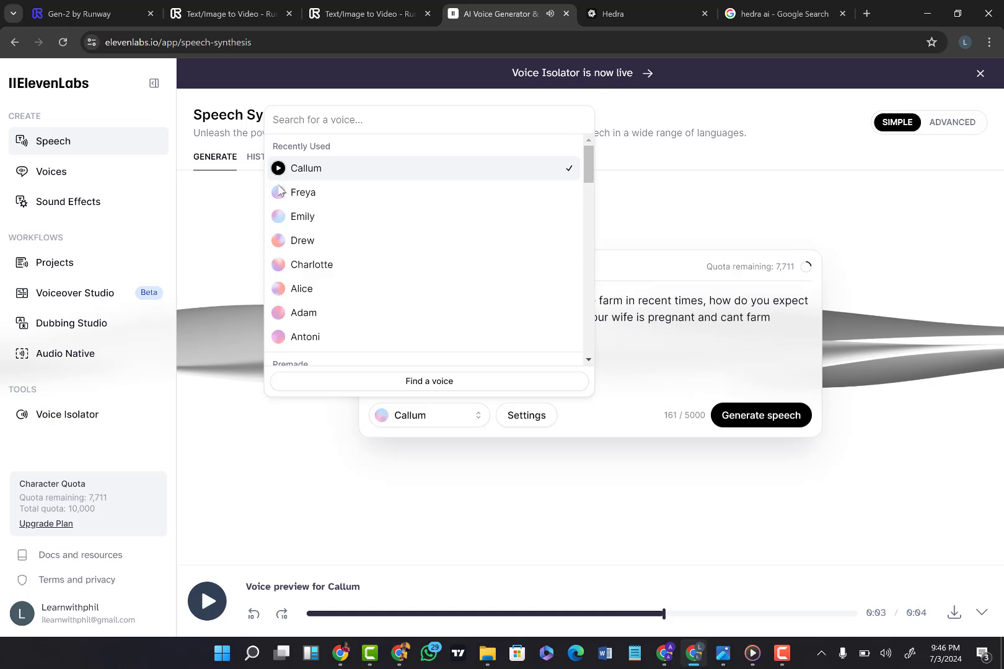
left_click(279, 193)
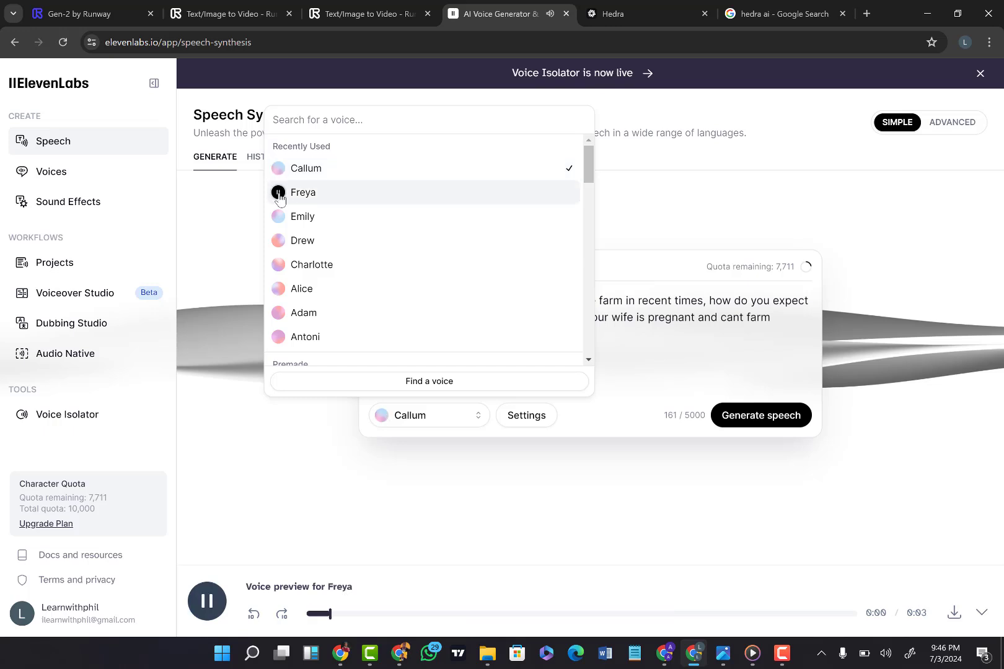
left_click(278, 194)
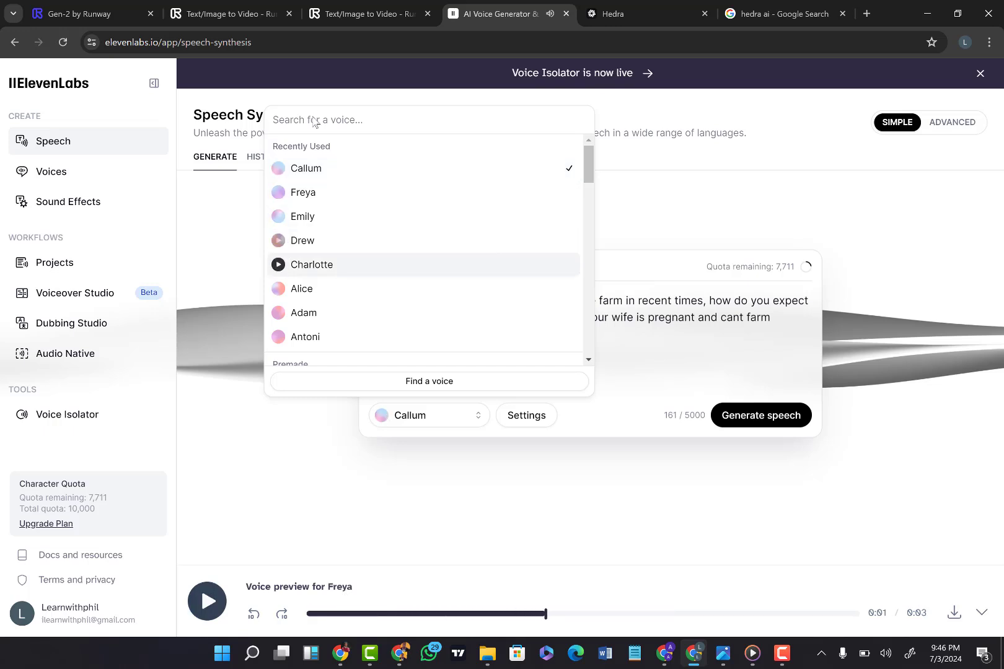
left_click(400, 168)
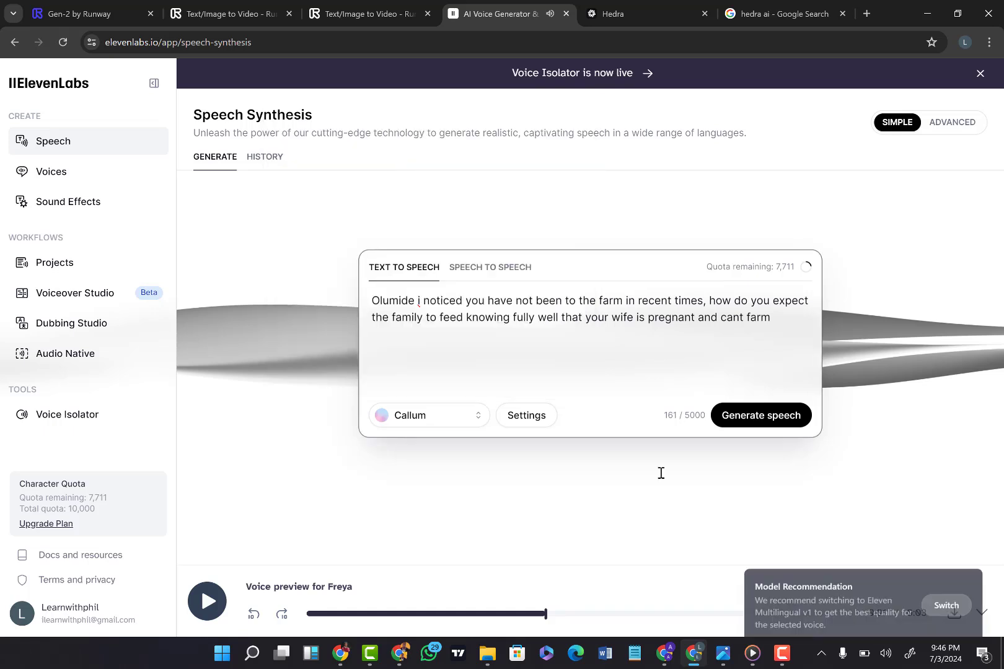
Step: Try to generate the speech with the Callum voice, and download the Freya voice preview audio
left_click(743, 424)
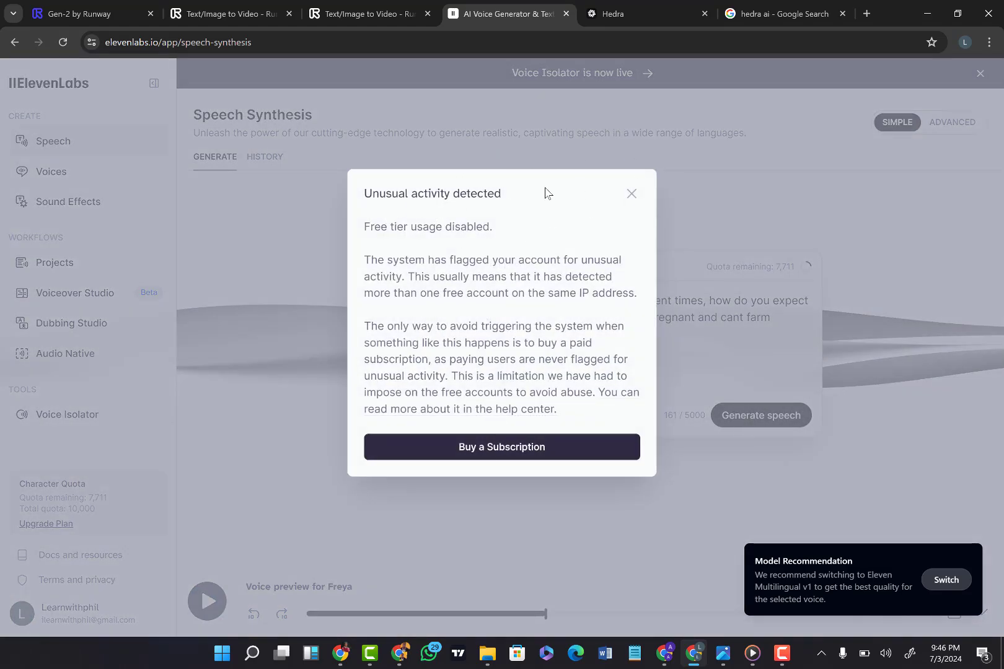
left_click(632, 194)
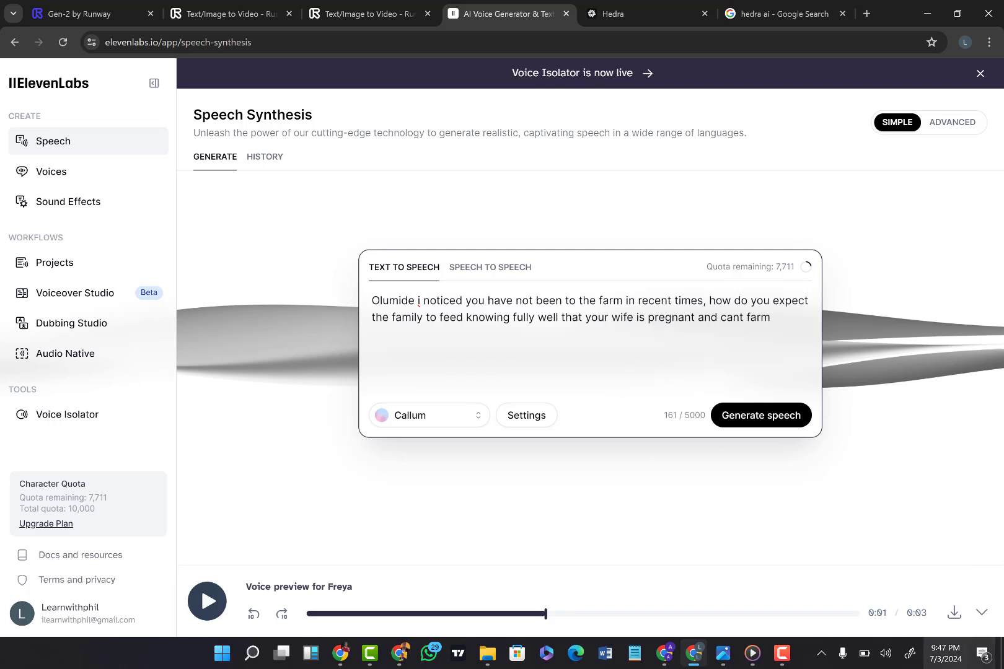
left_click(954, 614)
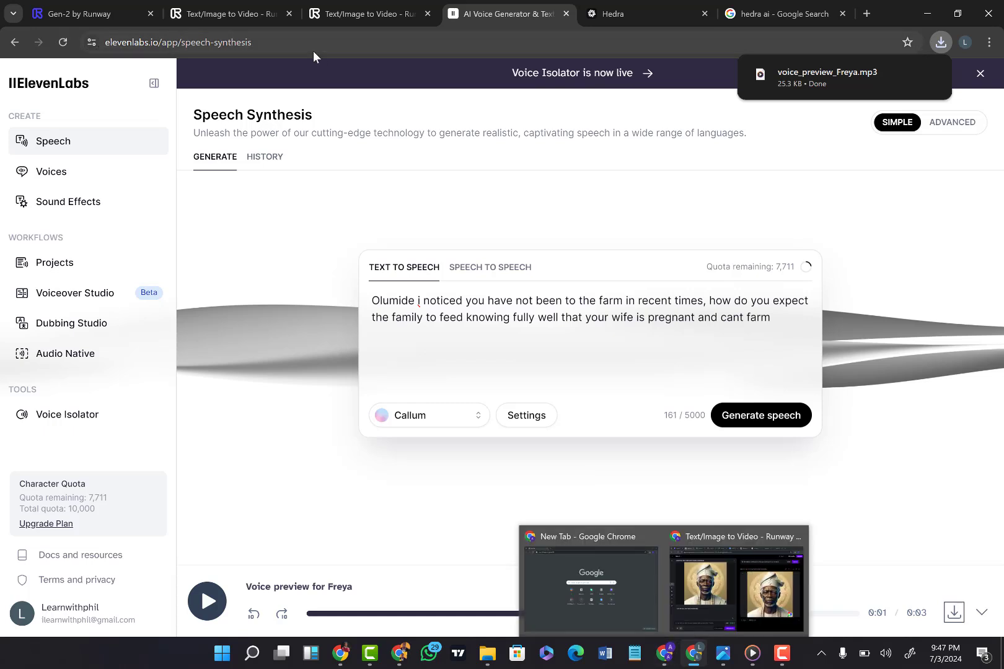
Step: Return to the Runway window with the chief's generation and view the resulting video
left_click(225, 7)
left_click(370, 6)
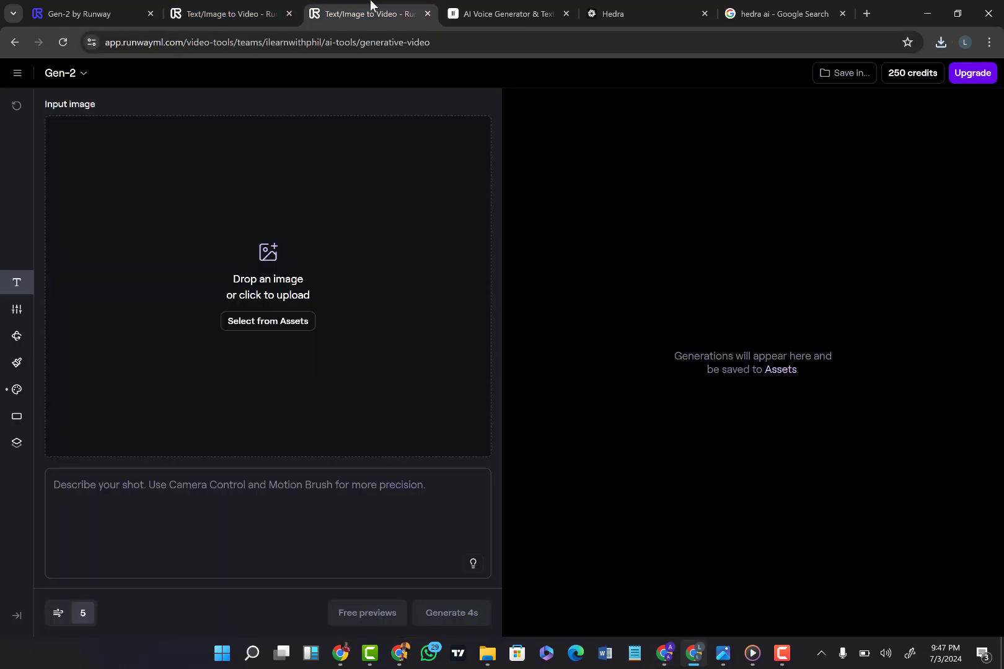
mouse_move(694, 650)
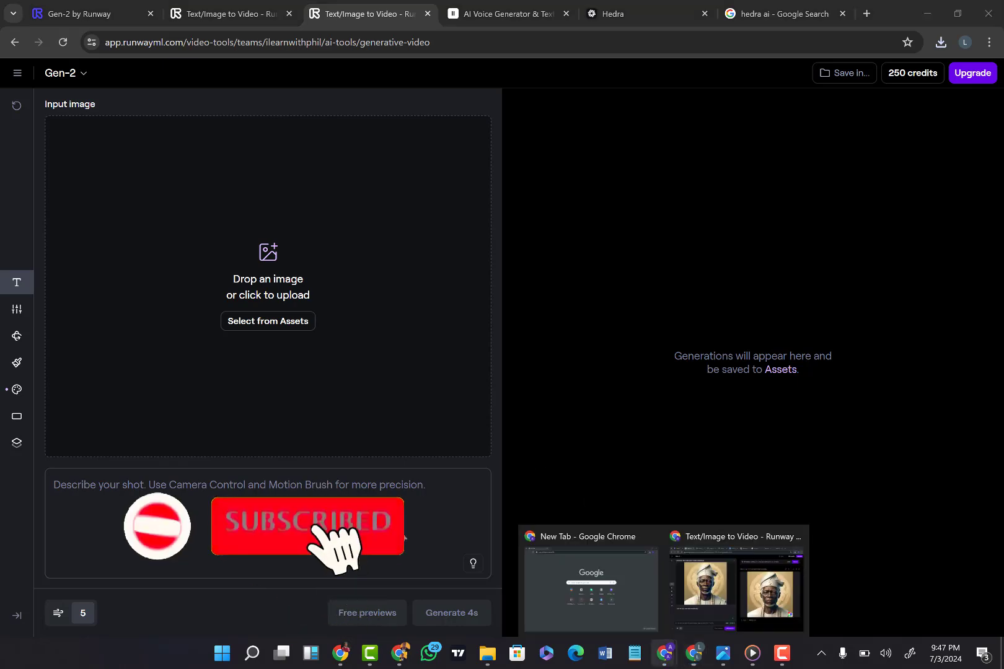
left_click(692, 600)
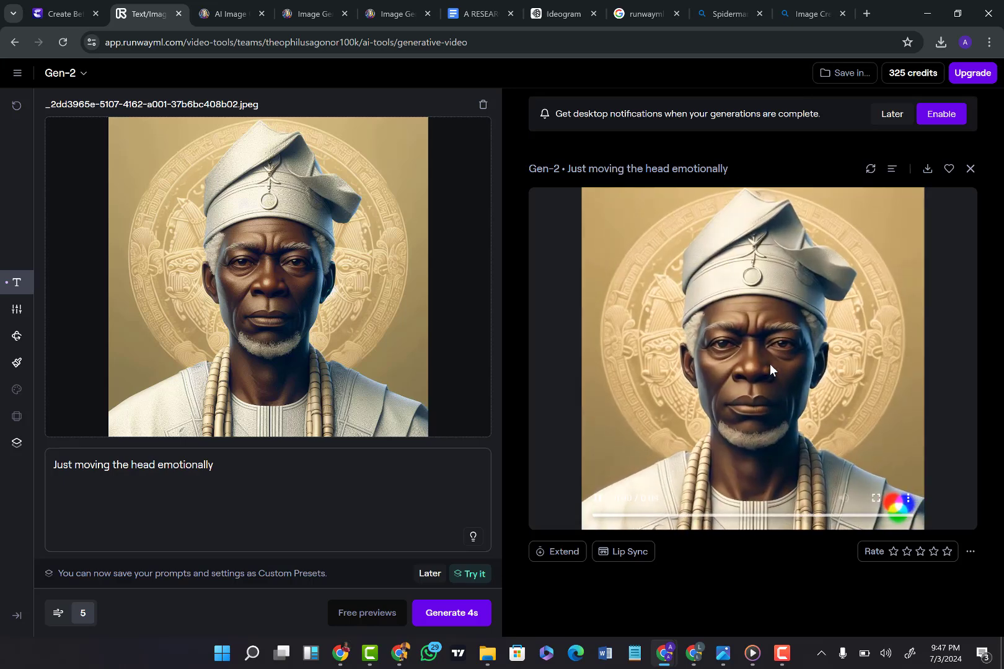
Step: Start a Lip Sync on the chief's video and upload ElevenLabs_2024-07-03T09_52_46_Callum_pre_s50_sb75_se0_b_m2.mp3 from Downloads as its audio
left_click(624, 556)
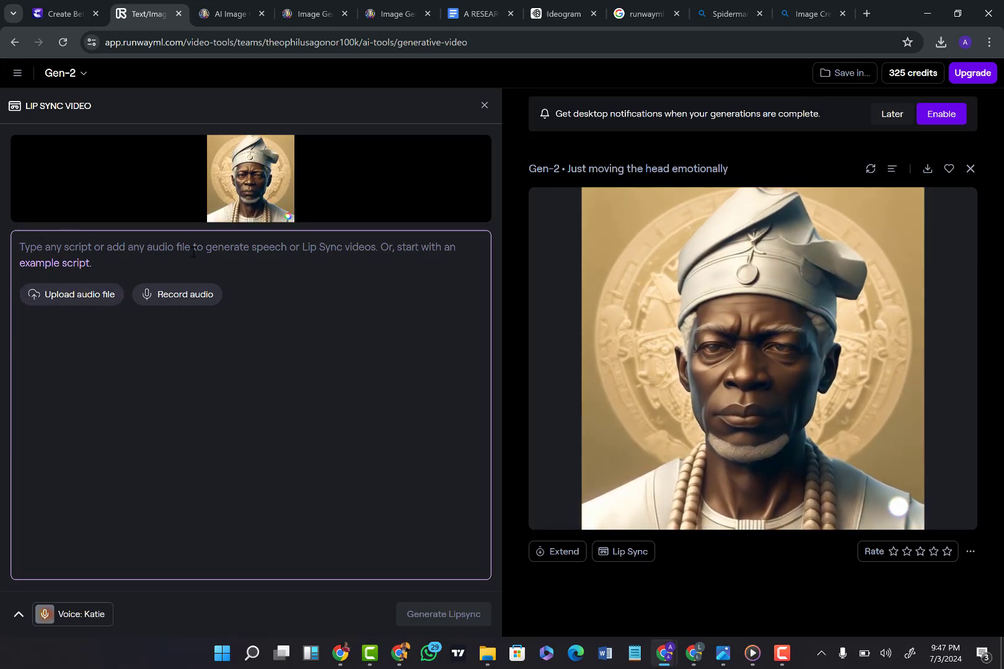
left_click(76, 299)
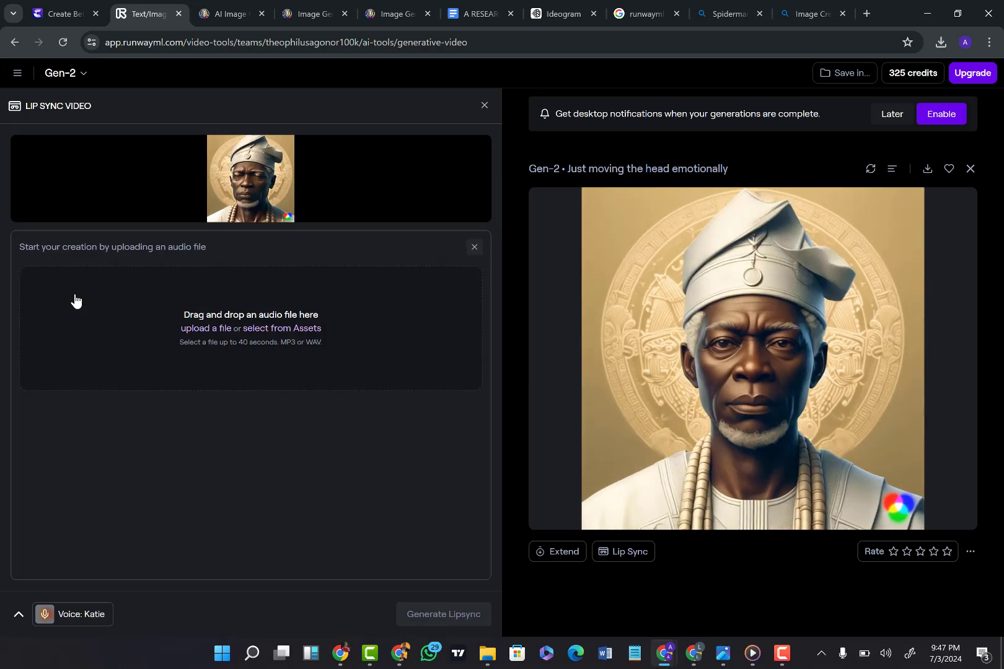
left_click(278, 331)
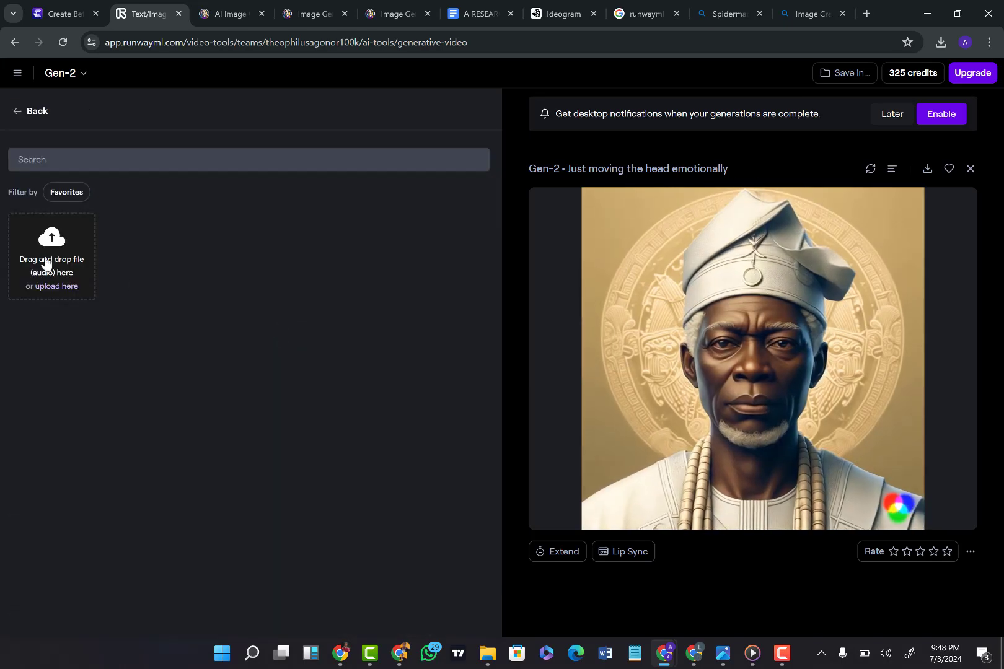
left_click(44, 264)
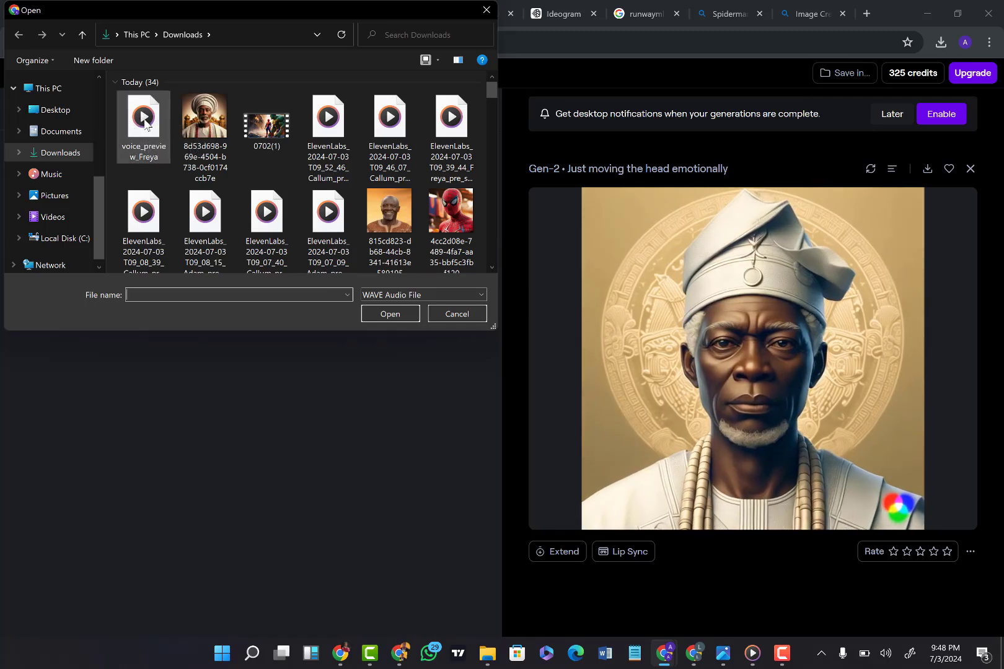
left_click(54, 136)
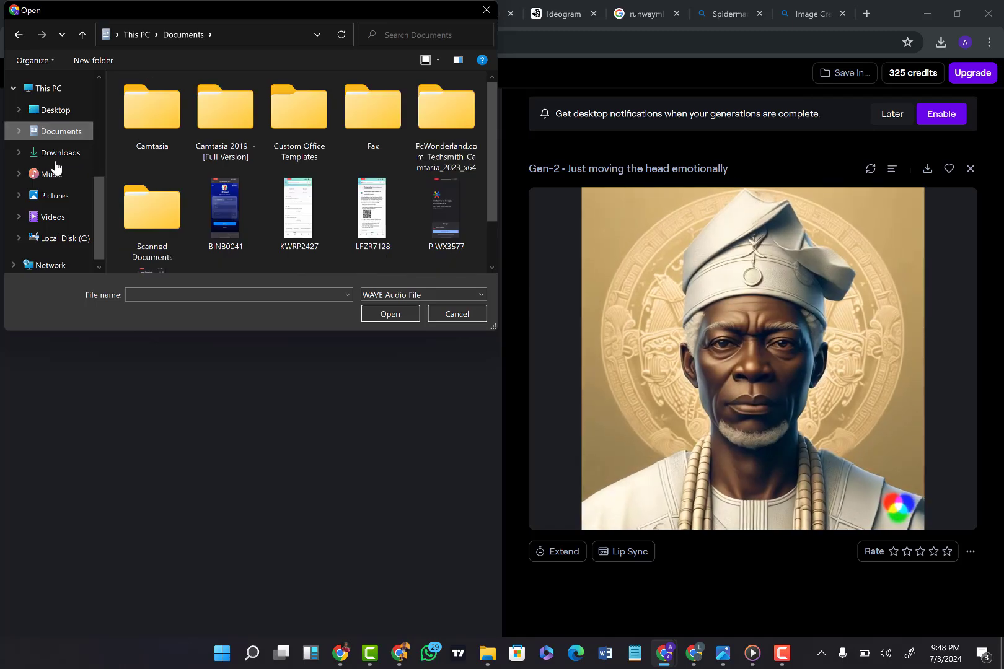
left_click(74, 152)
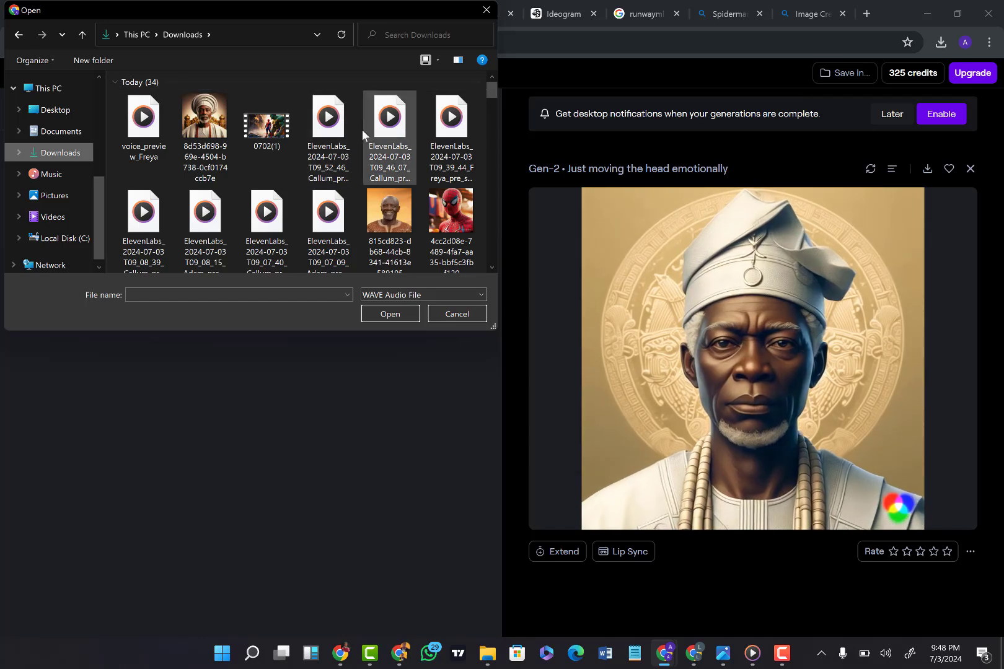
double_click(331, 147)
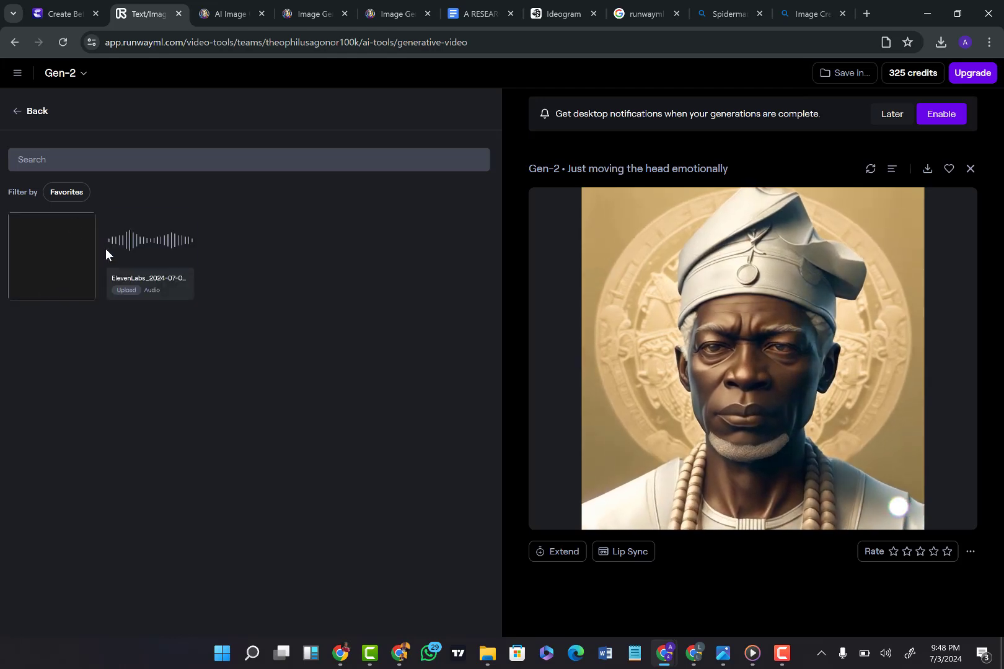
left_click(105, 251)
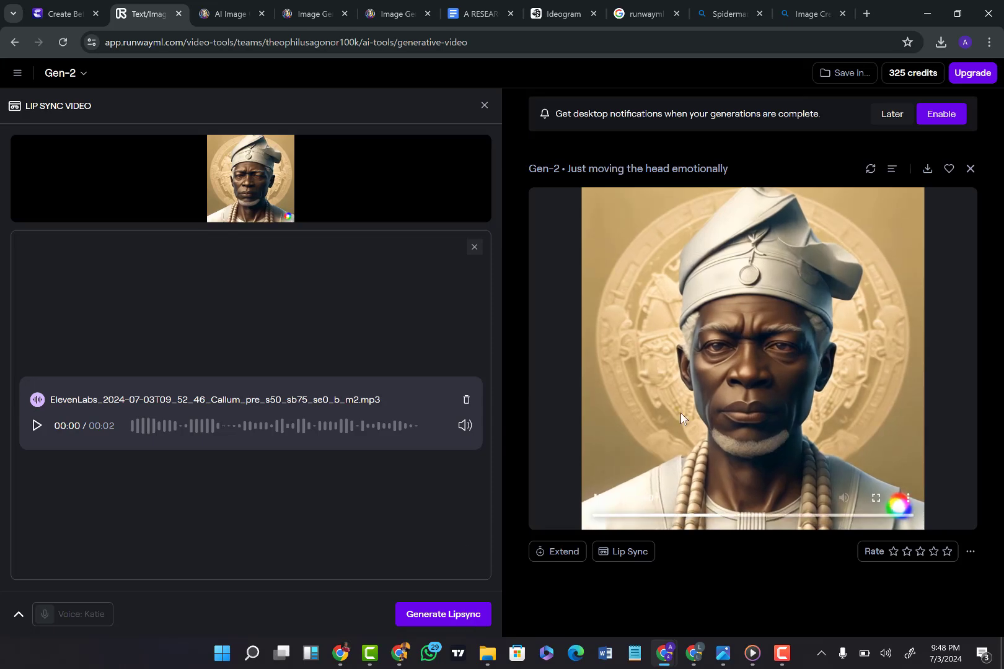
Step: Generate the lip-synced chief video from the uploaded Callum audio and play the result
left_click(463, 615)
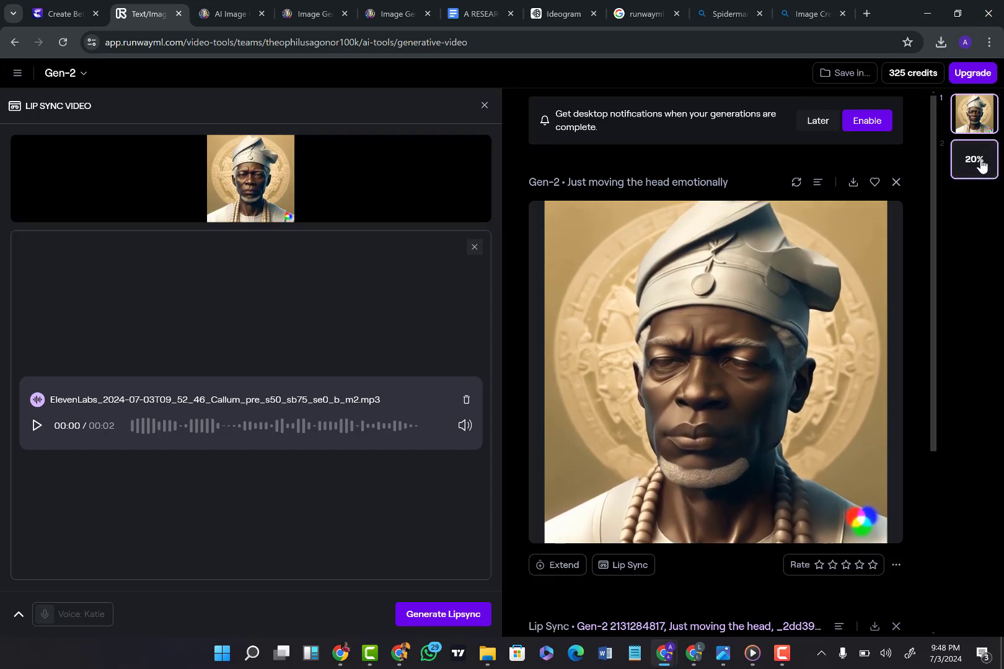
left_click(782, 656)
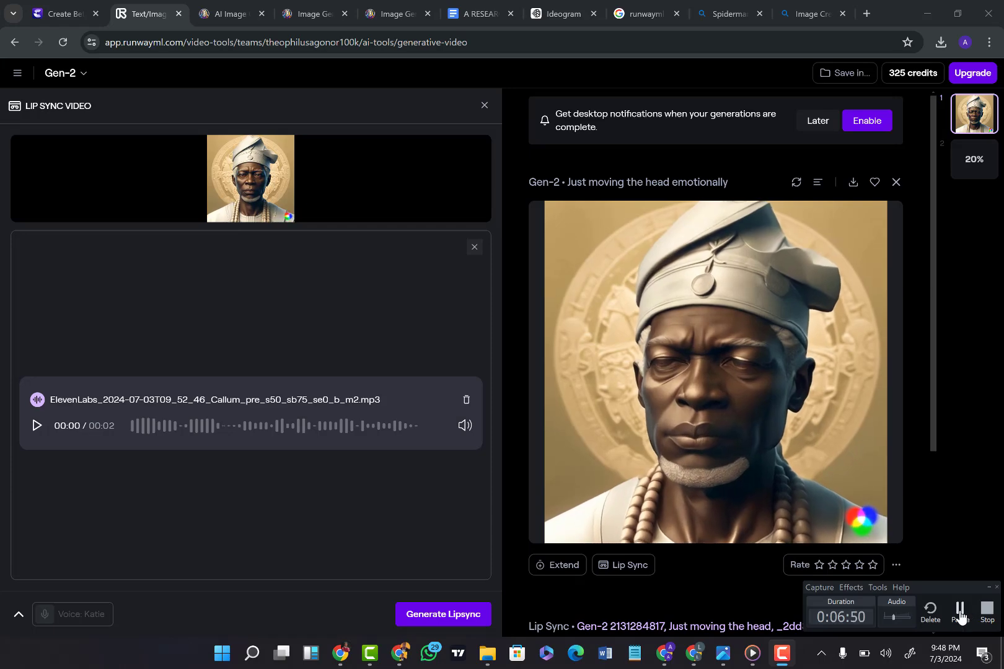
left_click(963, 612)
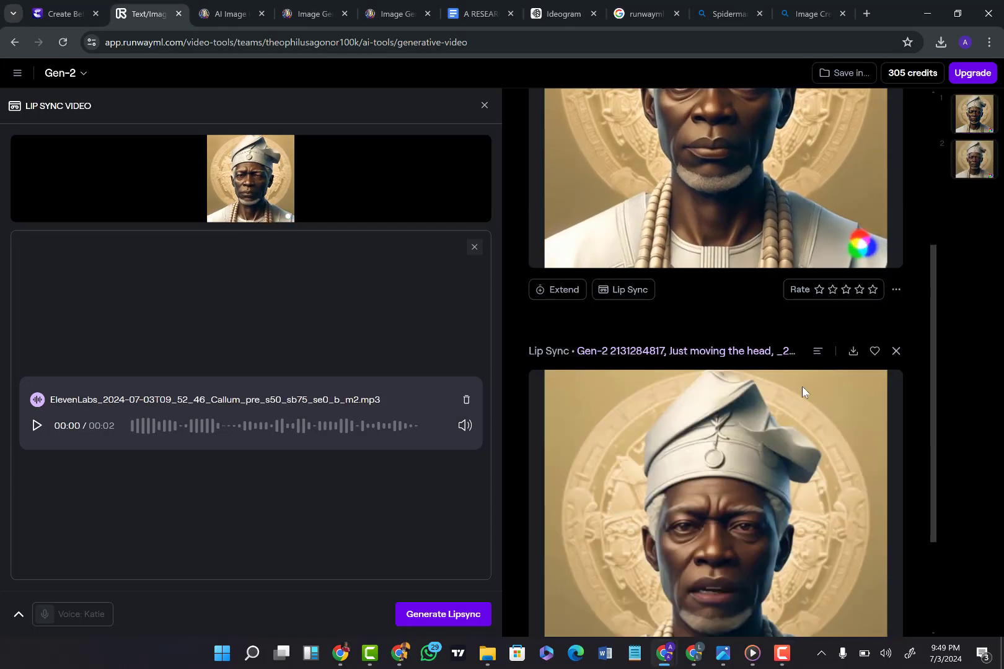
scroll(801, 386, "down", 3)
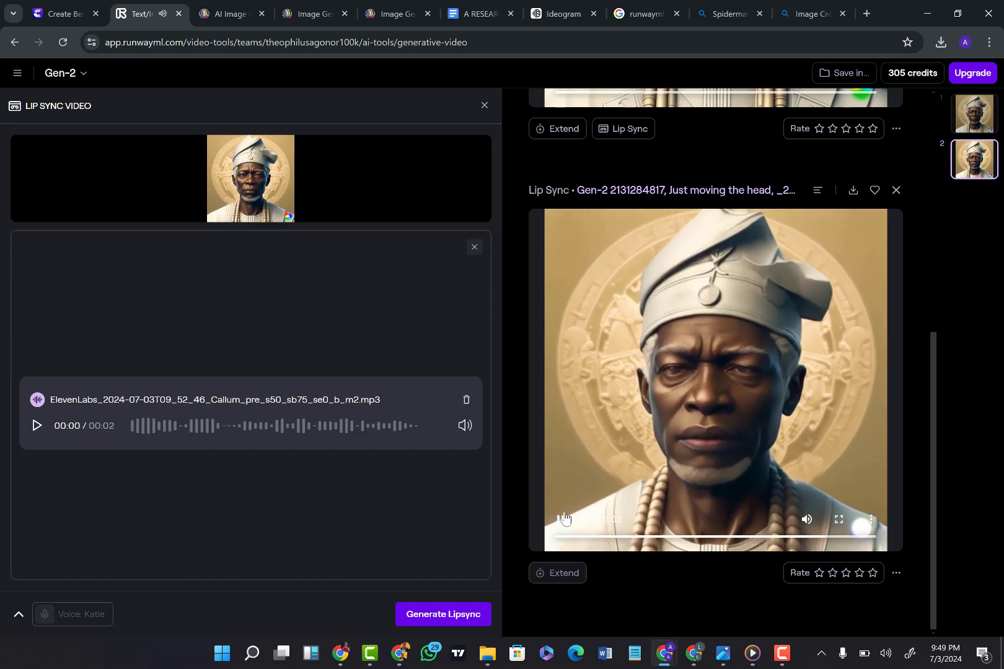
left_click(559, 521)
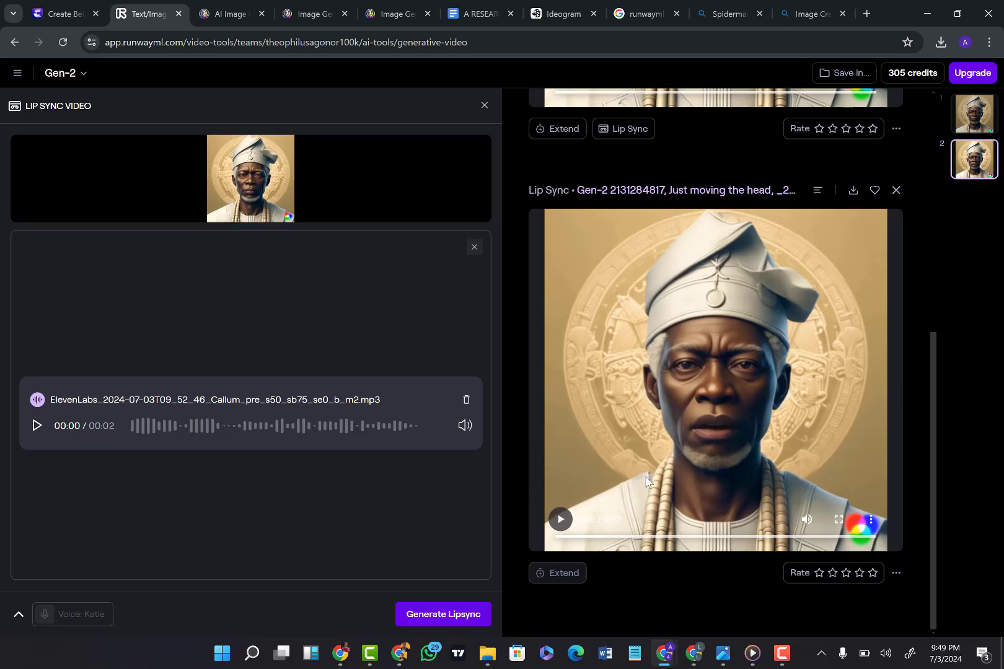
Step: Switch to Hedra in the other browser window and upload the chief image _2dd3965e-5107-4162-a001-37b6bc408b02 as the character
left_click(695, 652)
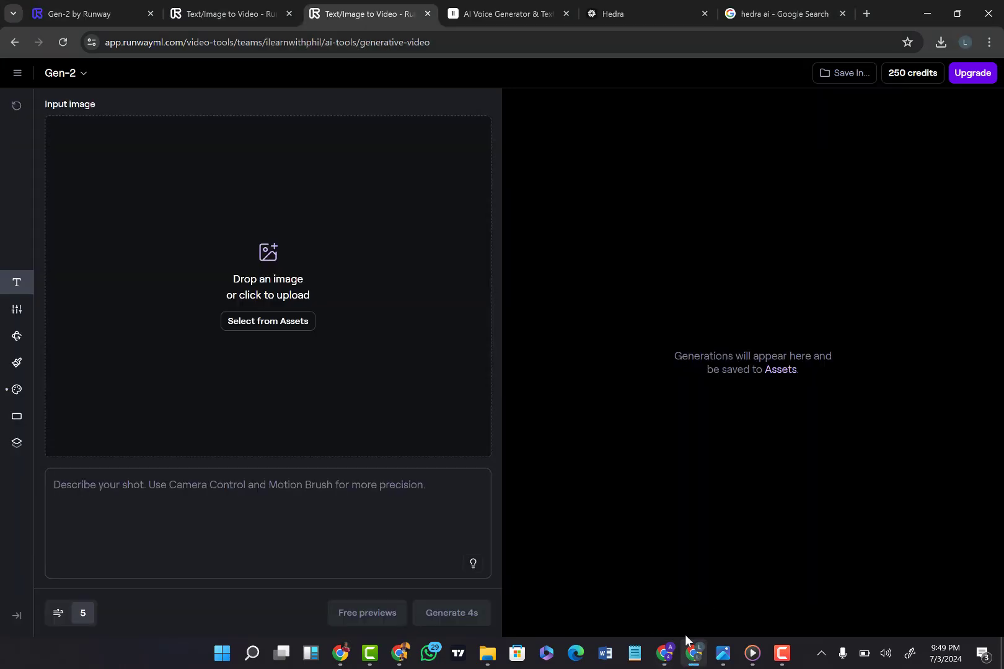
left_click(644, 20)
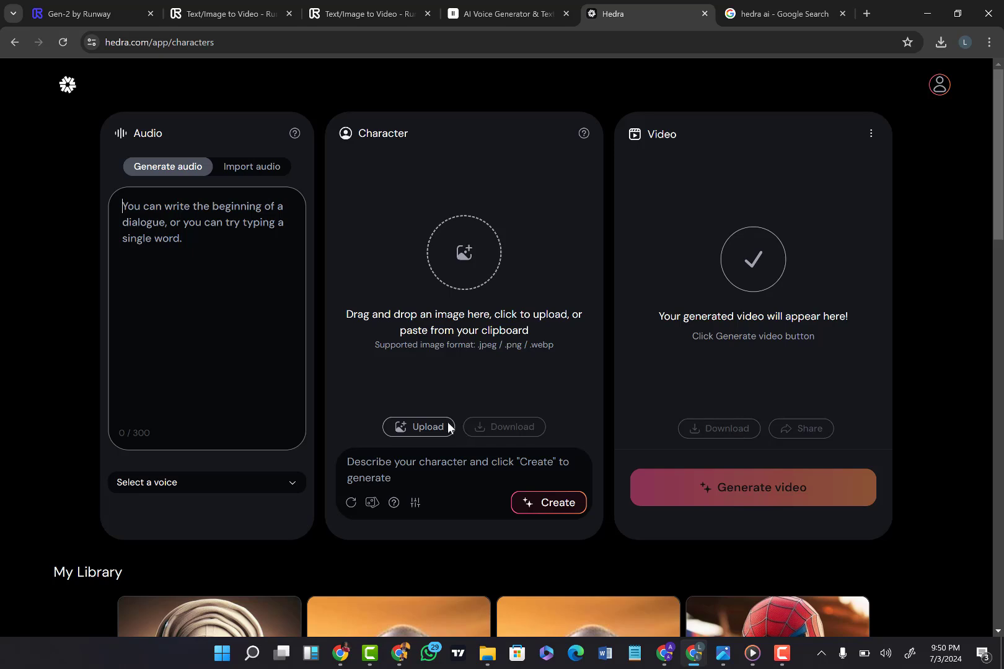
left_click(419, 428)
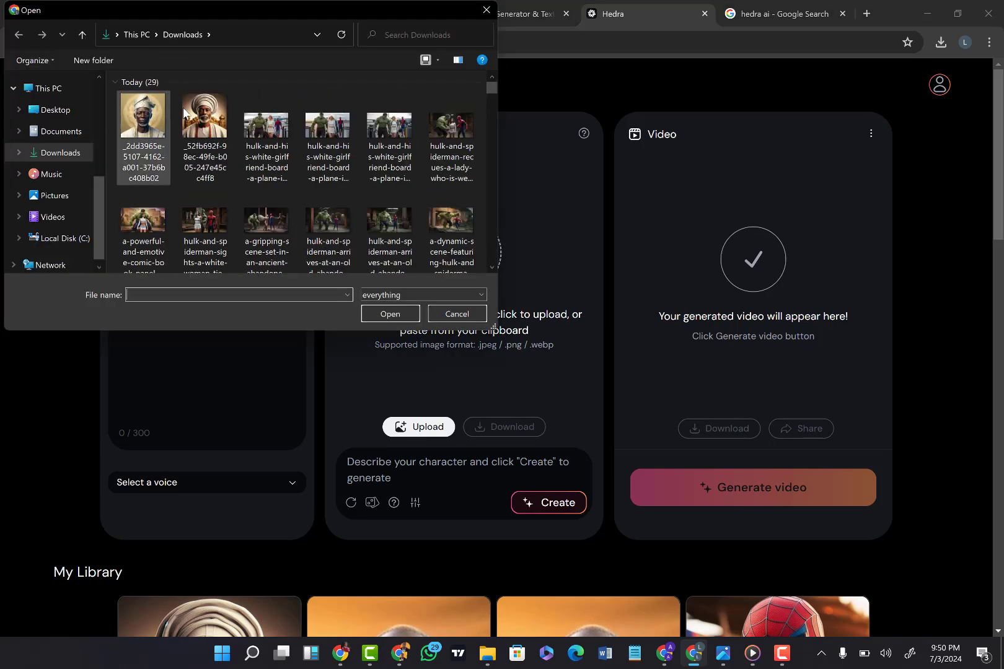
double_click(135, 112)
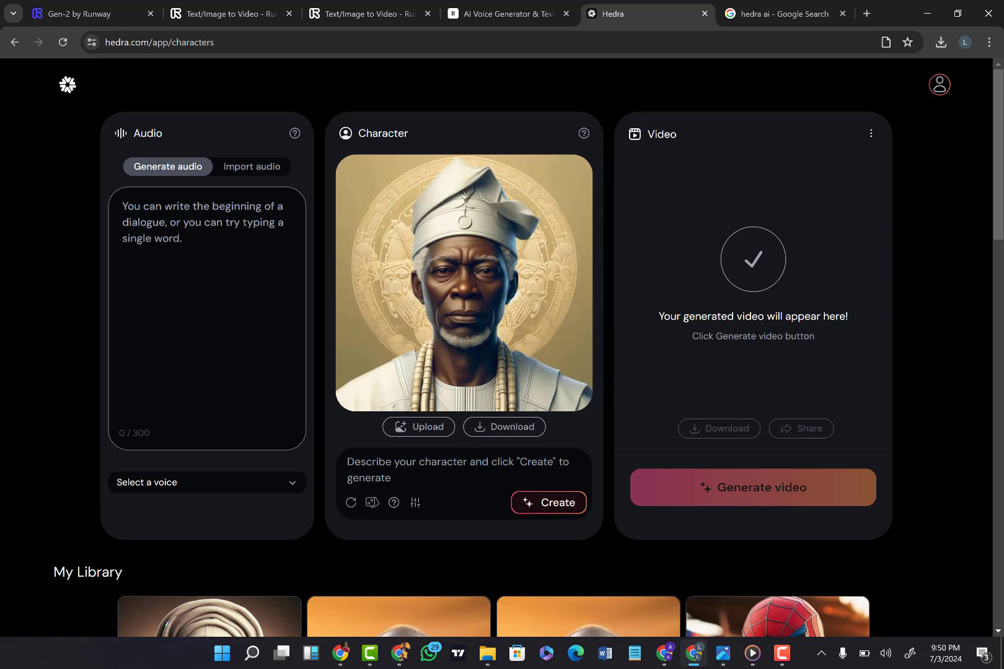
Step: Copy the full farm script from ElevenLabs into Hedra's audio generation text
left_click(478, 12)
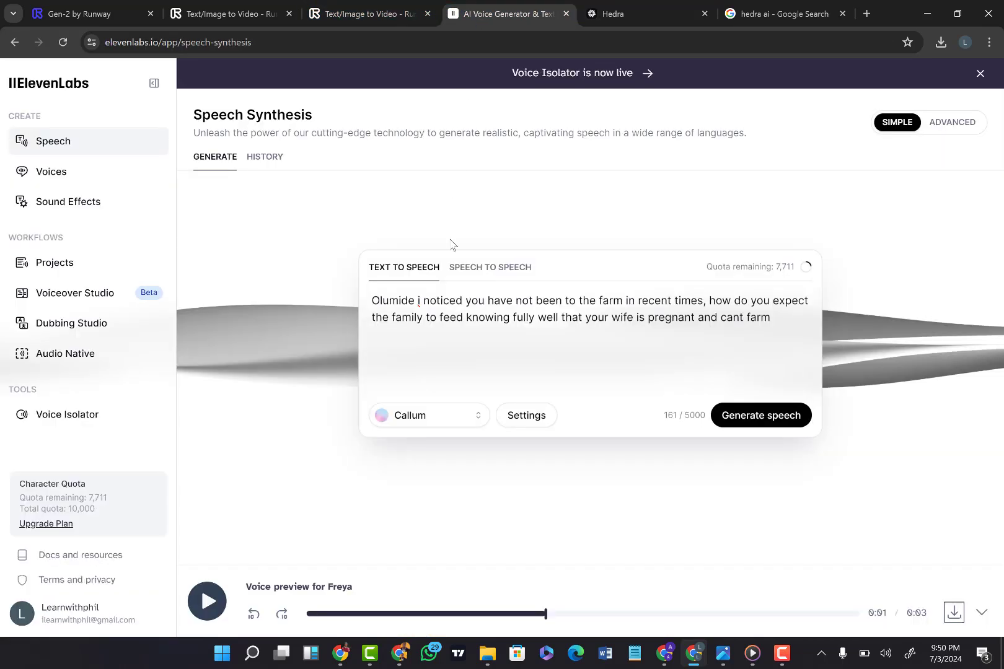
left_click(437, 310)
key("ctrl+a")
key("ctrl+c")
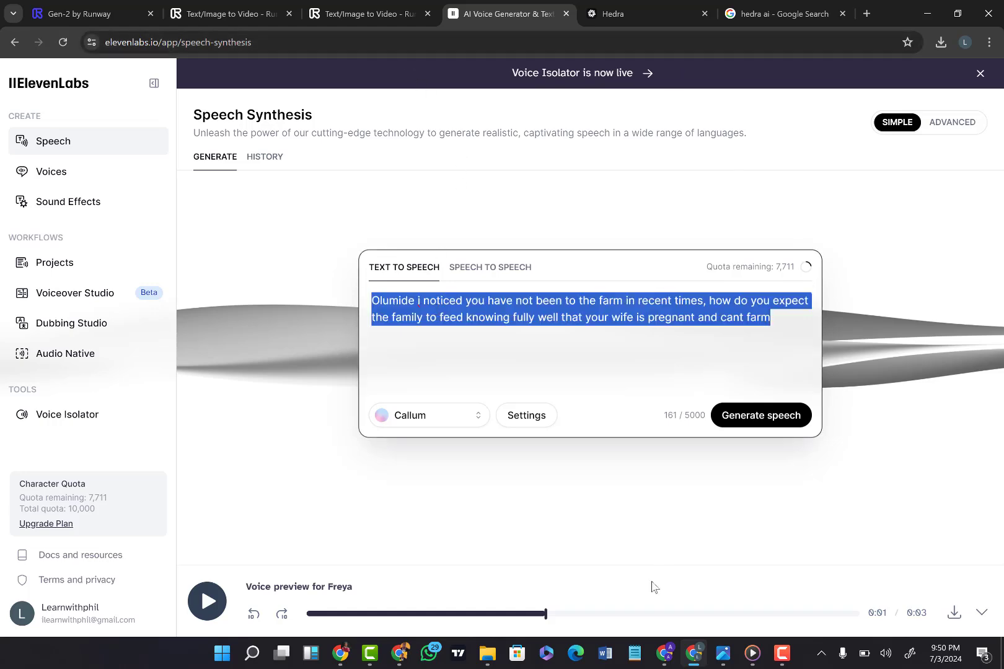
left_click(662, 4)
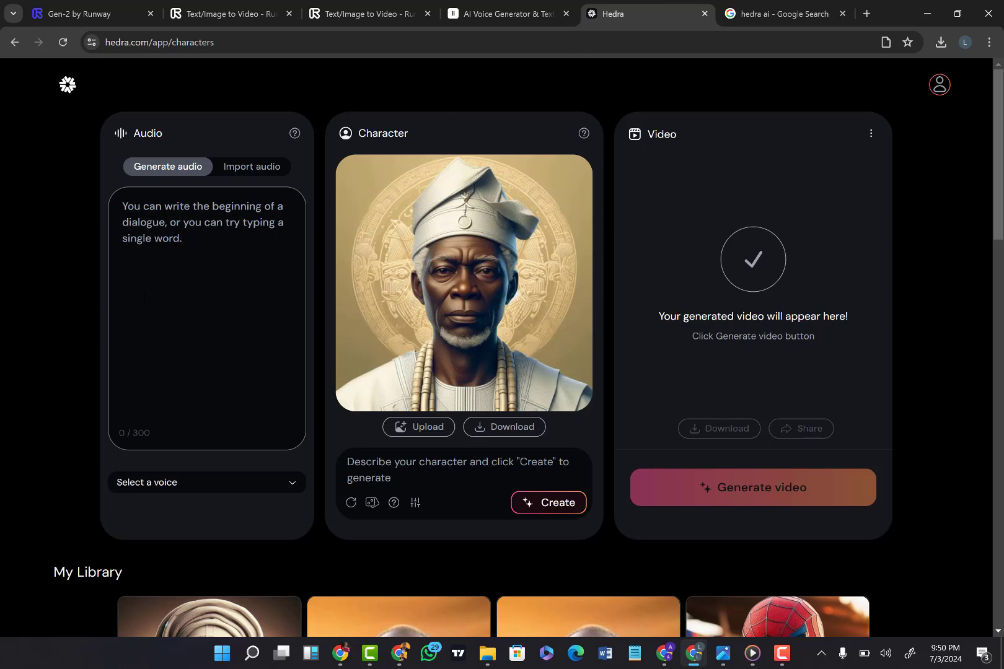
key("ctrl+v")
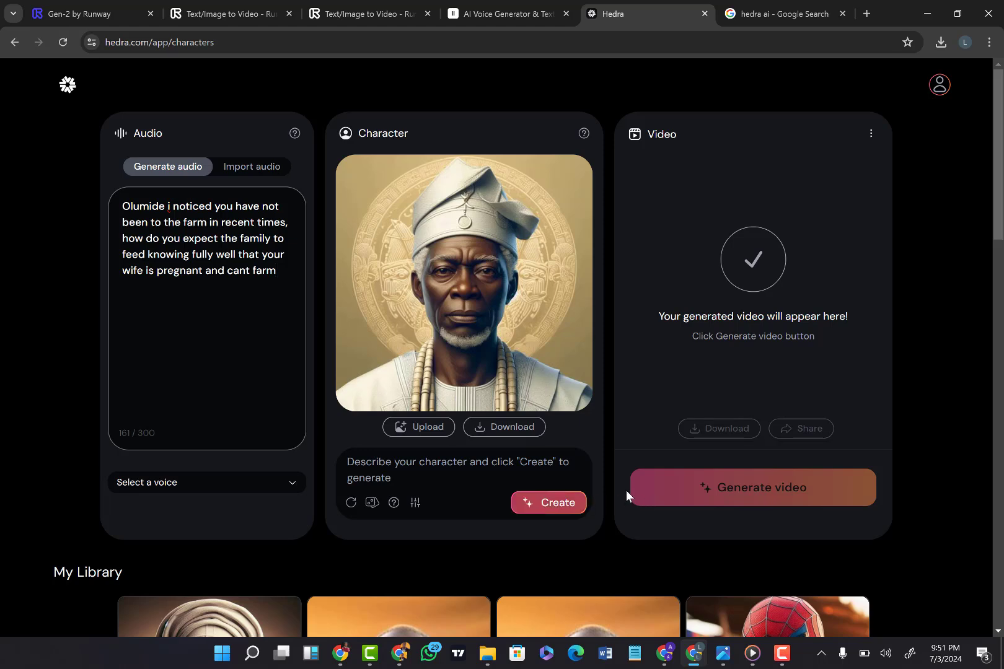
left_click(698, 492)
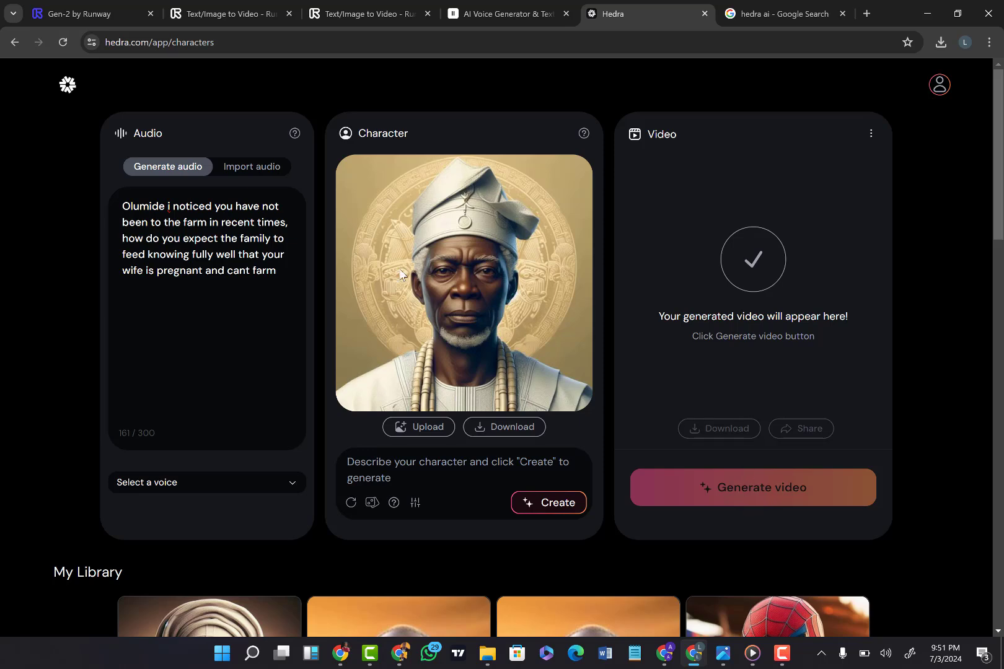
Step: Choose the deep American male voice Brian for the script and listen to its preview
left_click(218, 486)
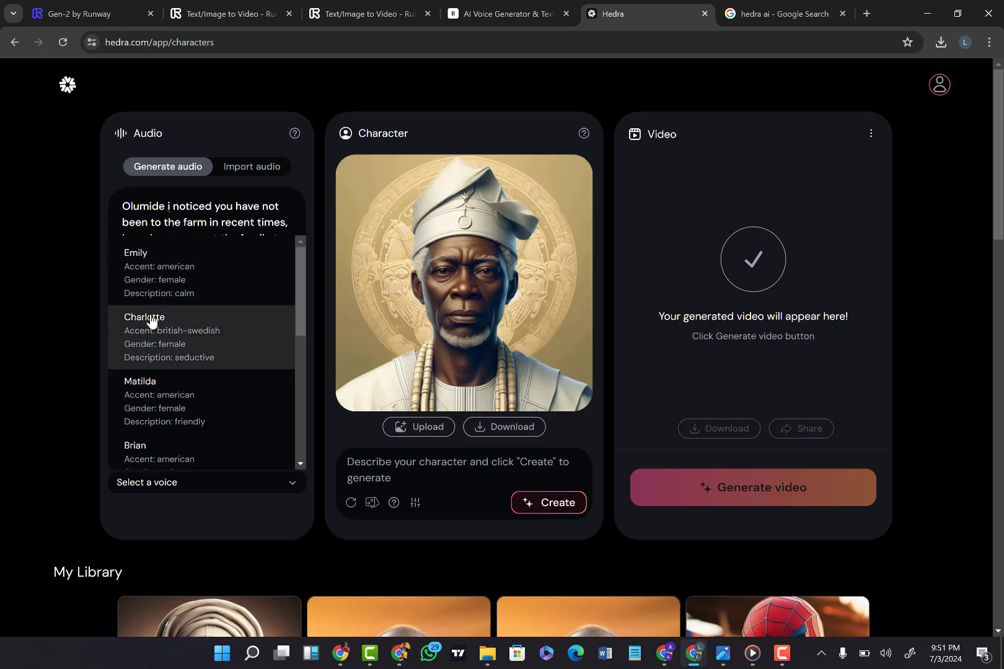
scroll(137, 382, "down", 1)
left_click(143, 398)
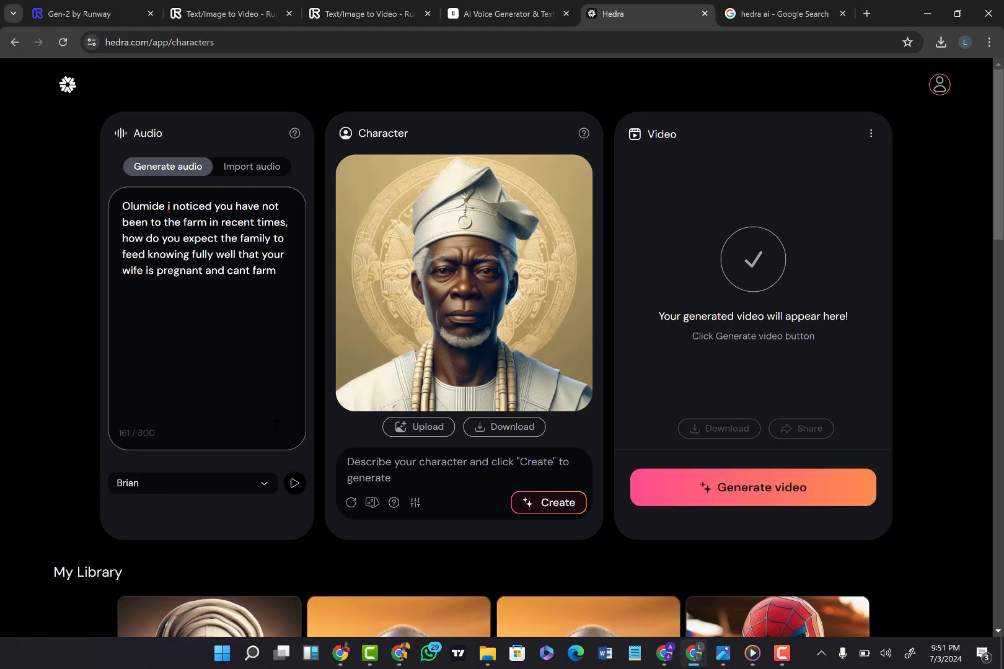
left_click(294, 484)
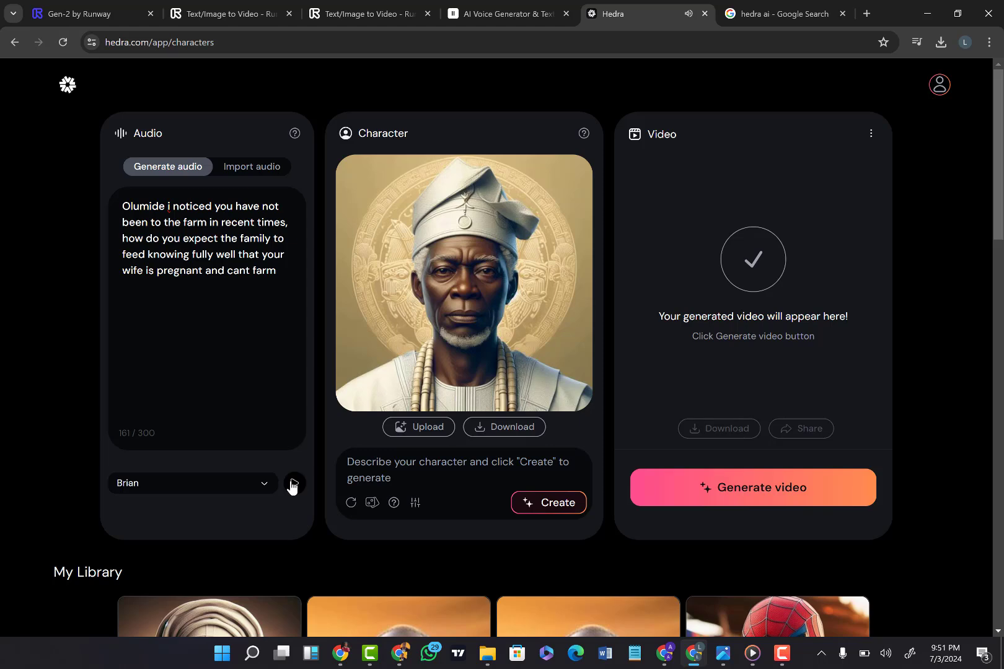
Step: Try the Todd - Universal Crossover voice with its preview, and switch the voice back to Brian
left_click(265, 486)
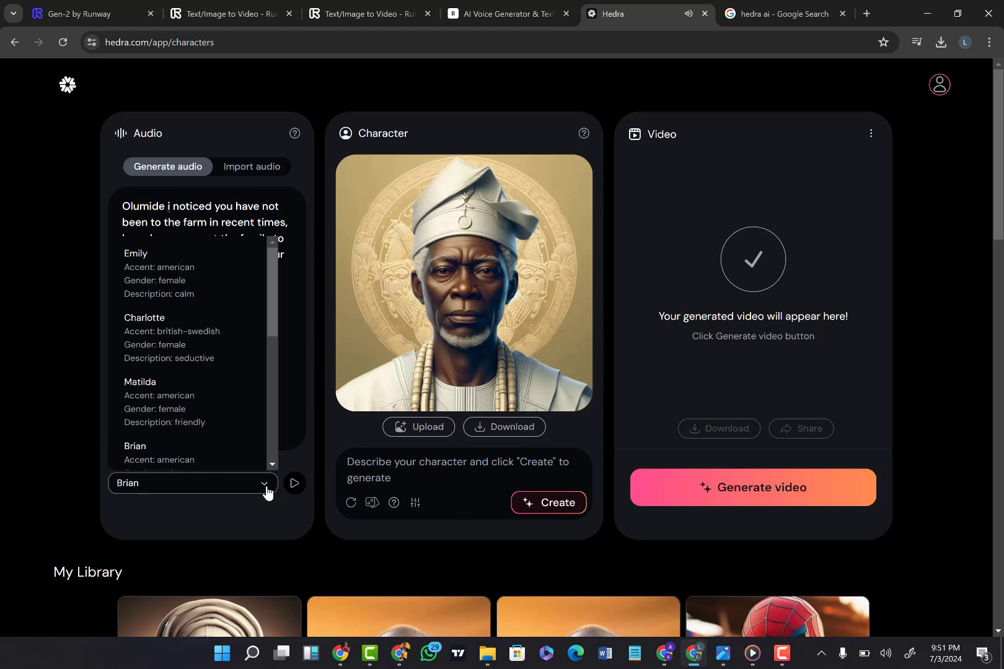
scroll(188, 366, "down", 2)
scroll(186, 372, "down", 1)
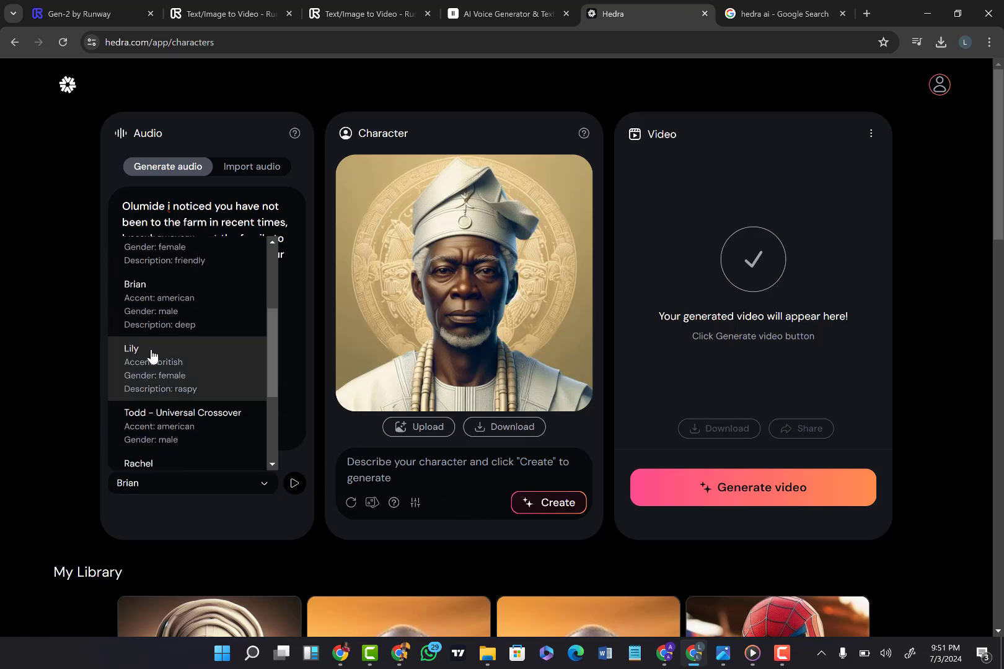
left_click(171, 416)
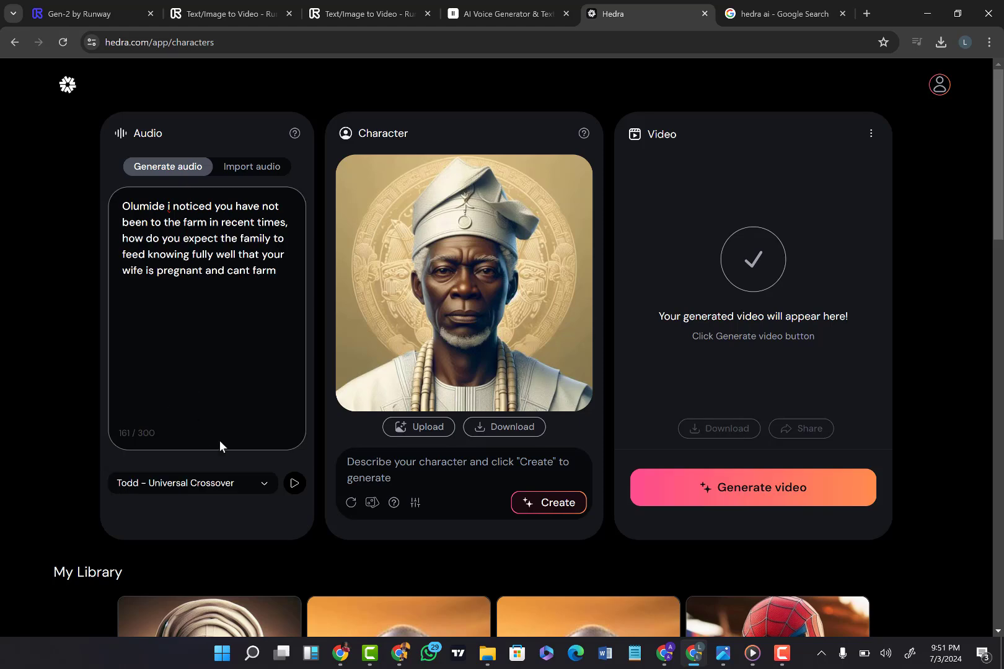
left_click(295, 484)
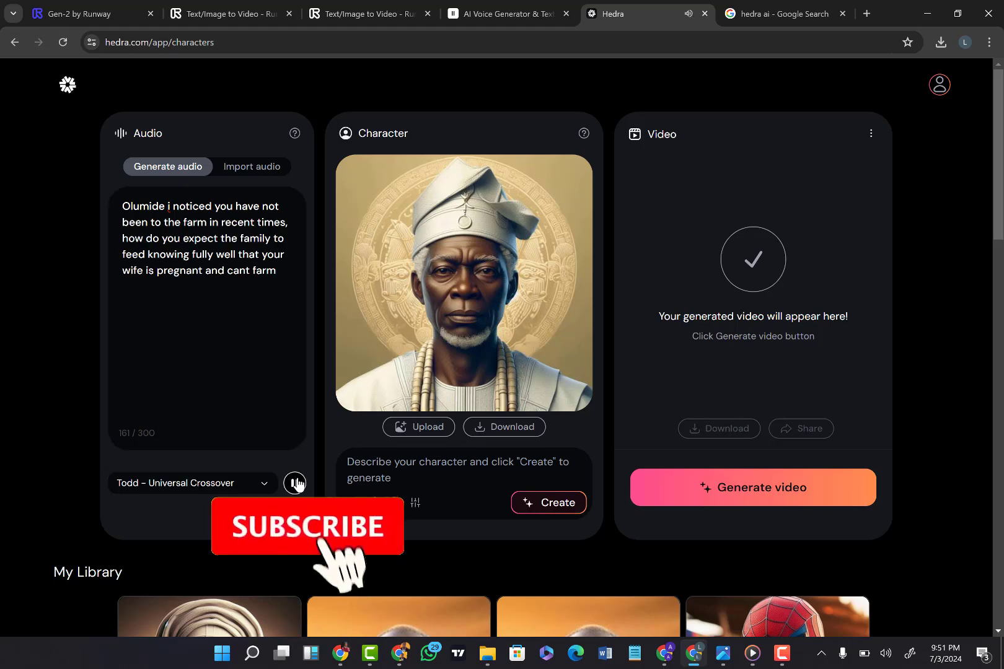
left_click(248, 484)
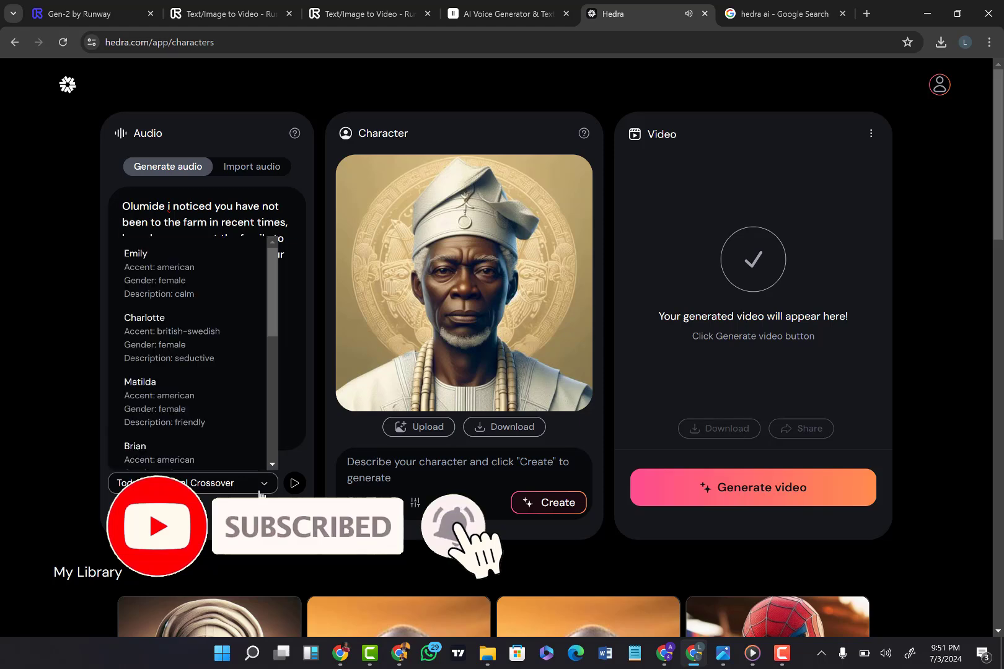
left_click(131, 448)
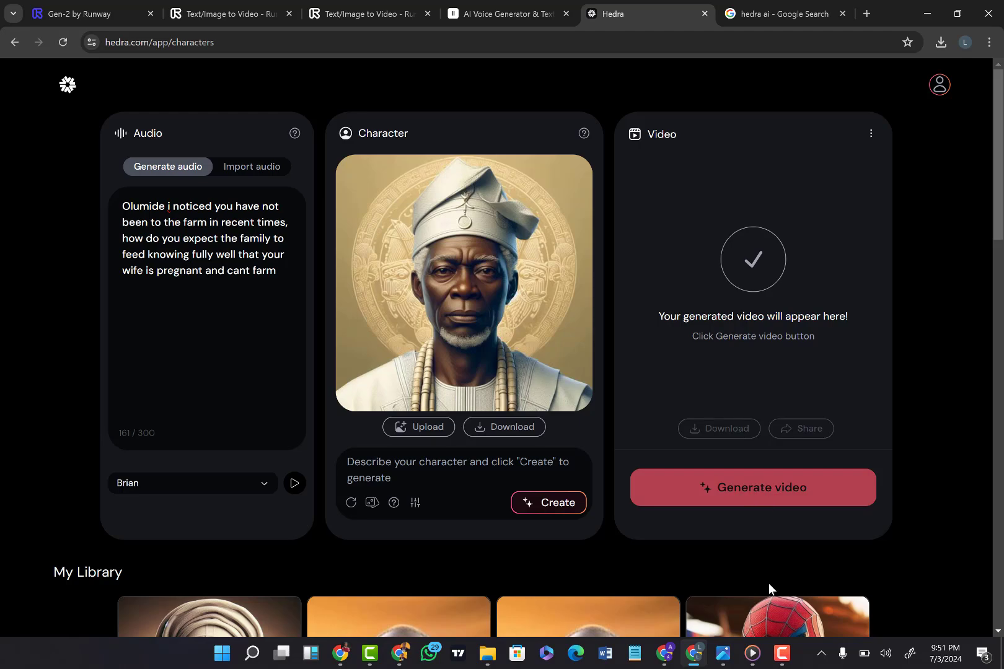
Step: Look over the existing library videos and generate the talking chief video from the script and image
scroll(768, 588, "down", 8)
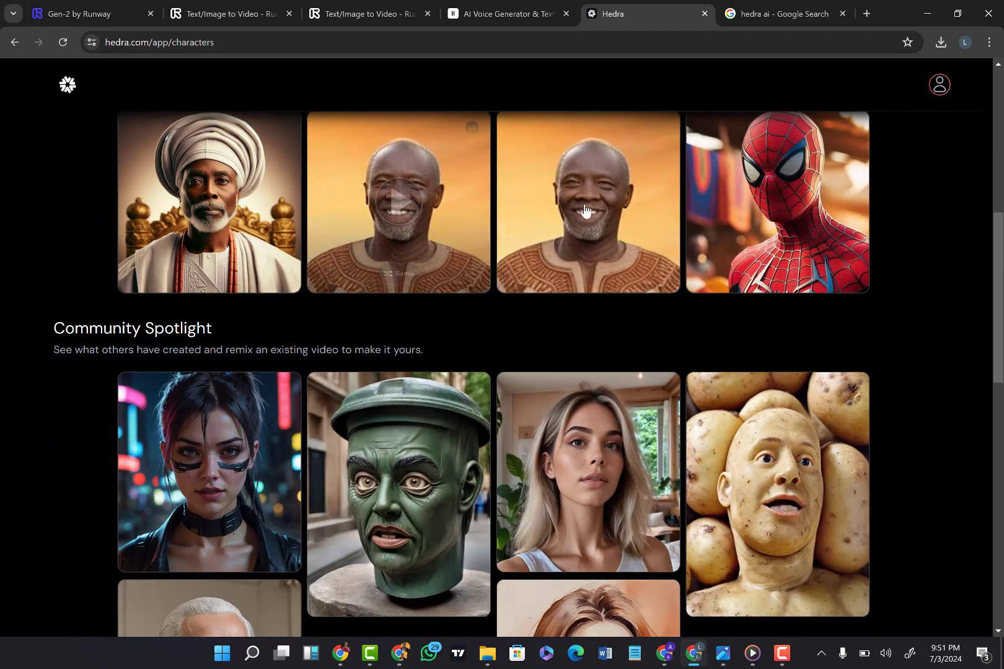
scroll(549, 356, "up", 5)
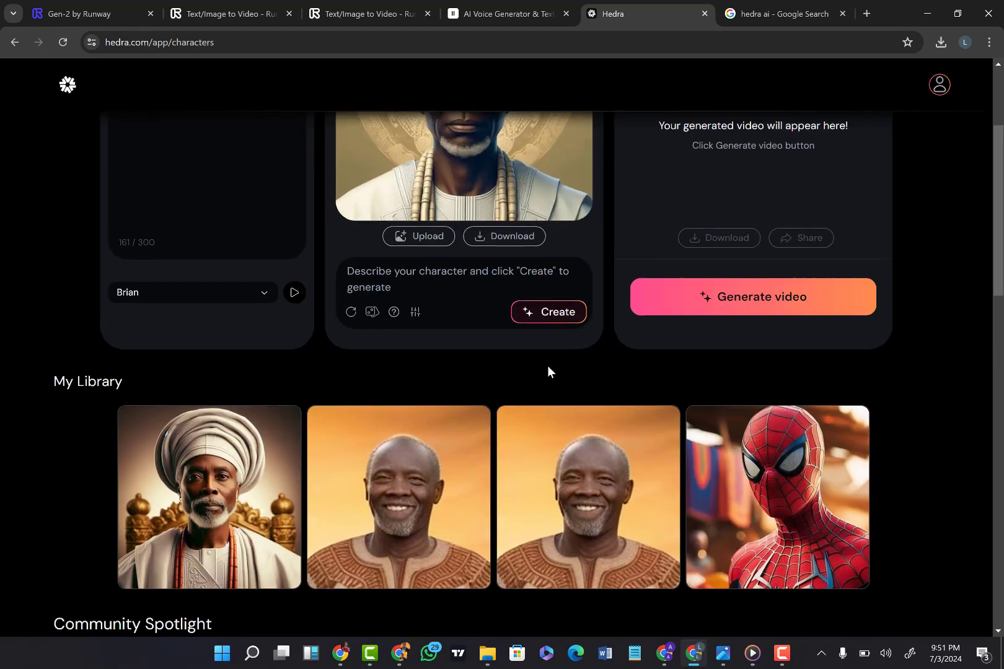
scroll(548, 372, "up", 3)
left_click(708, 489)
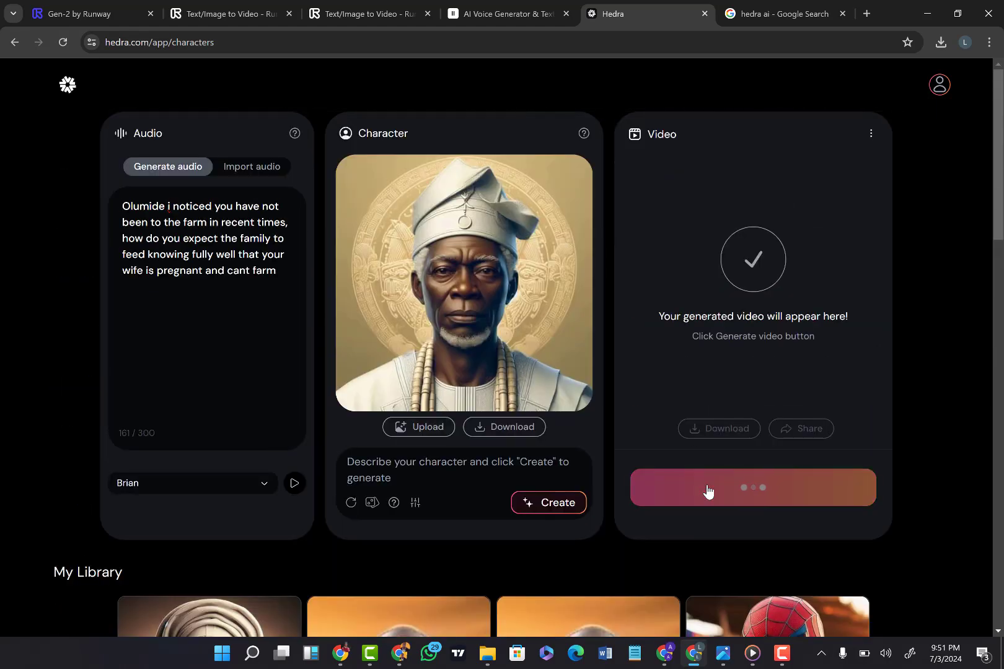
left_click(778, 662)
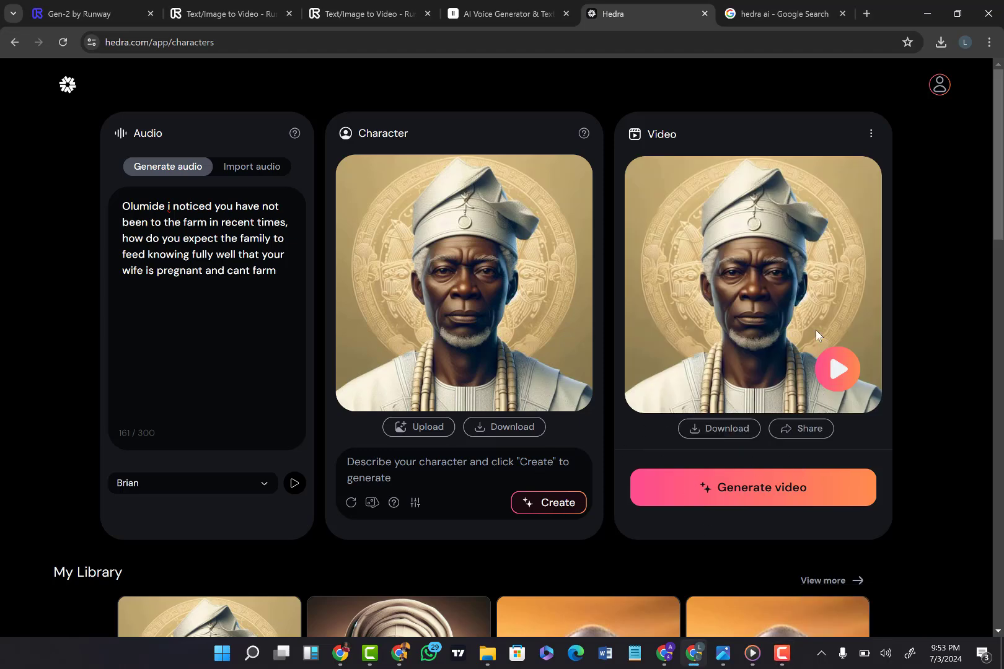
Step: Play back the generated talking chief video to check its speech and facial animation, and pause it partway
left_click(835, 371)
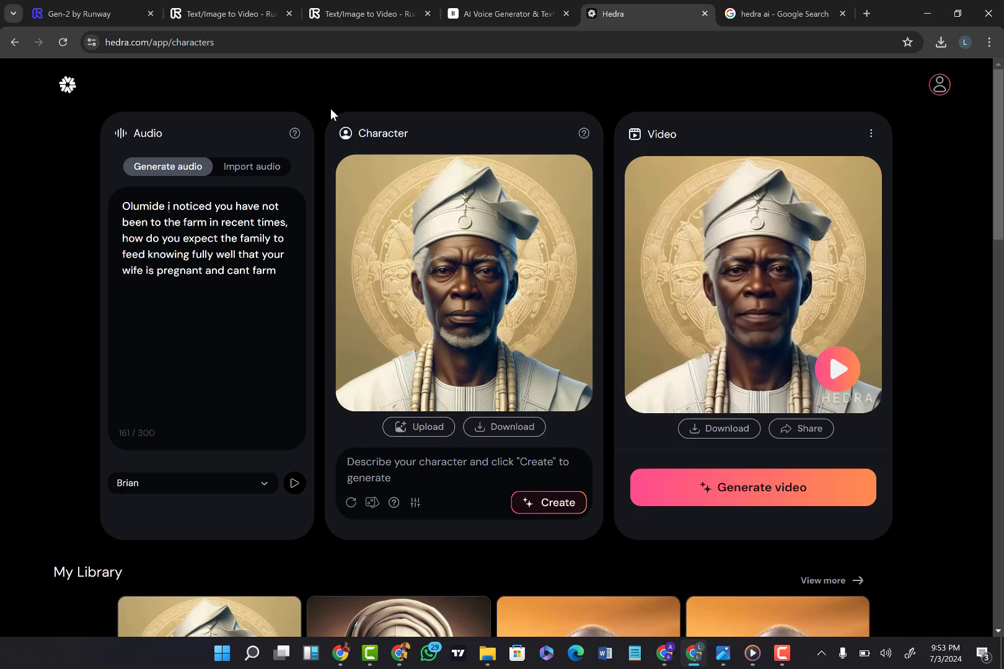
left_click(213, 8)
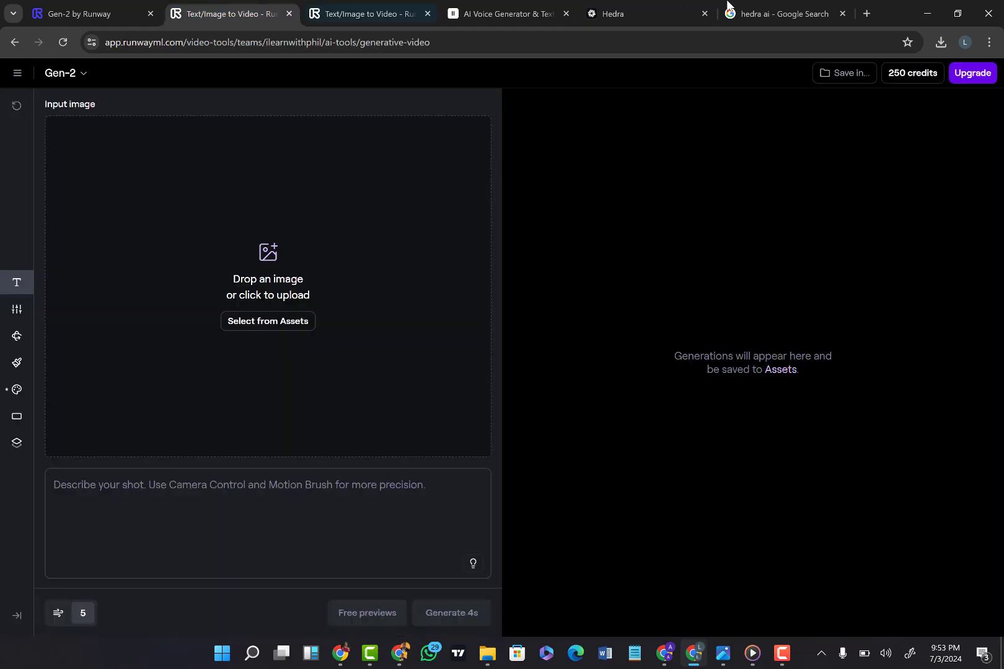
left_click(652, 15)
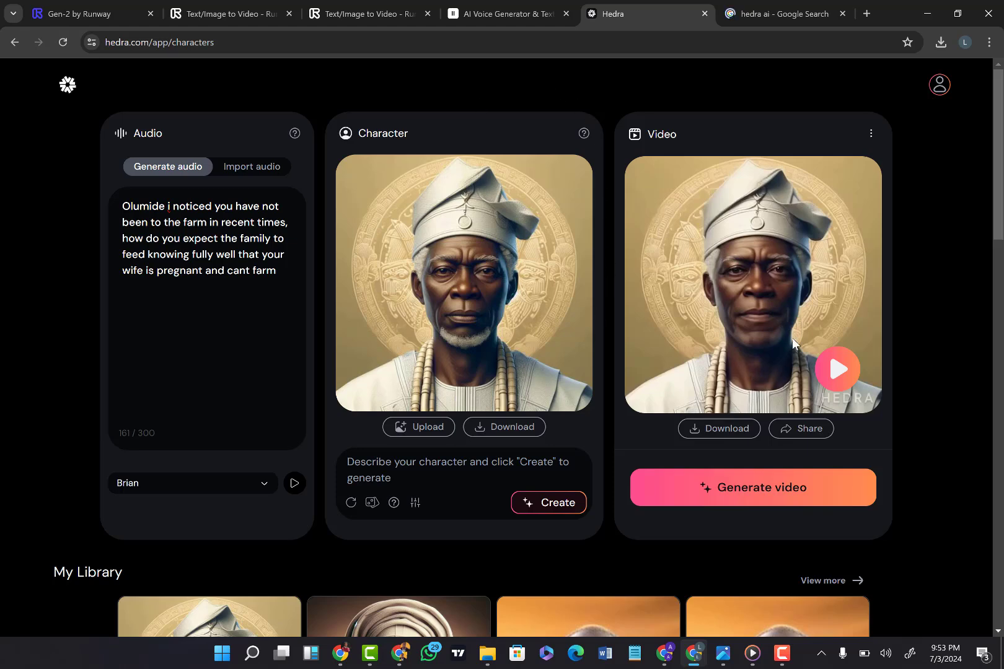
left_click(838, 370)
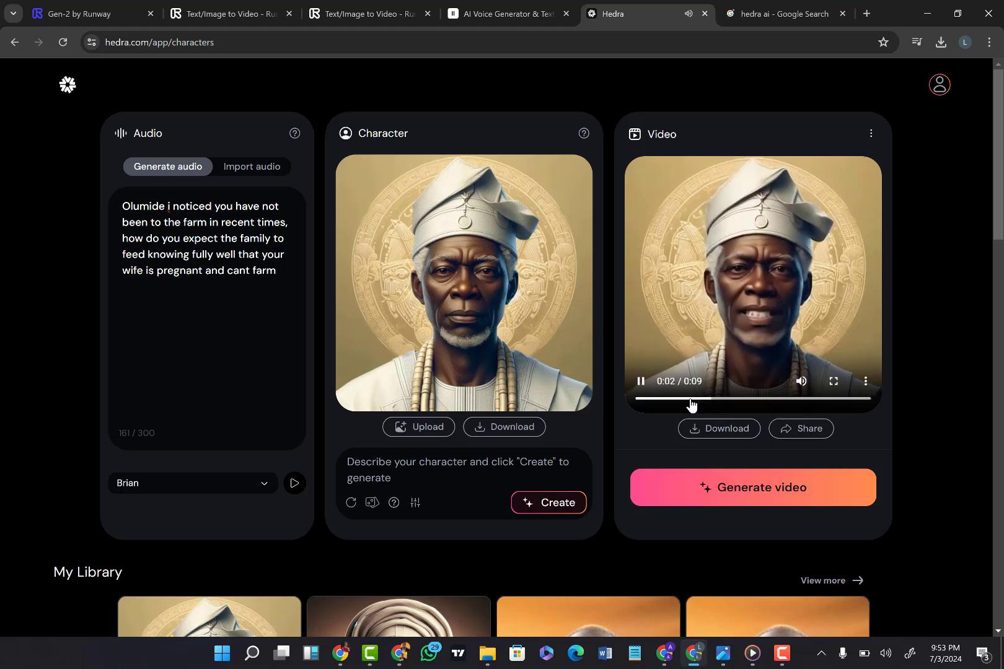
left_click(641, 384)
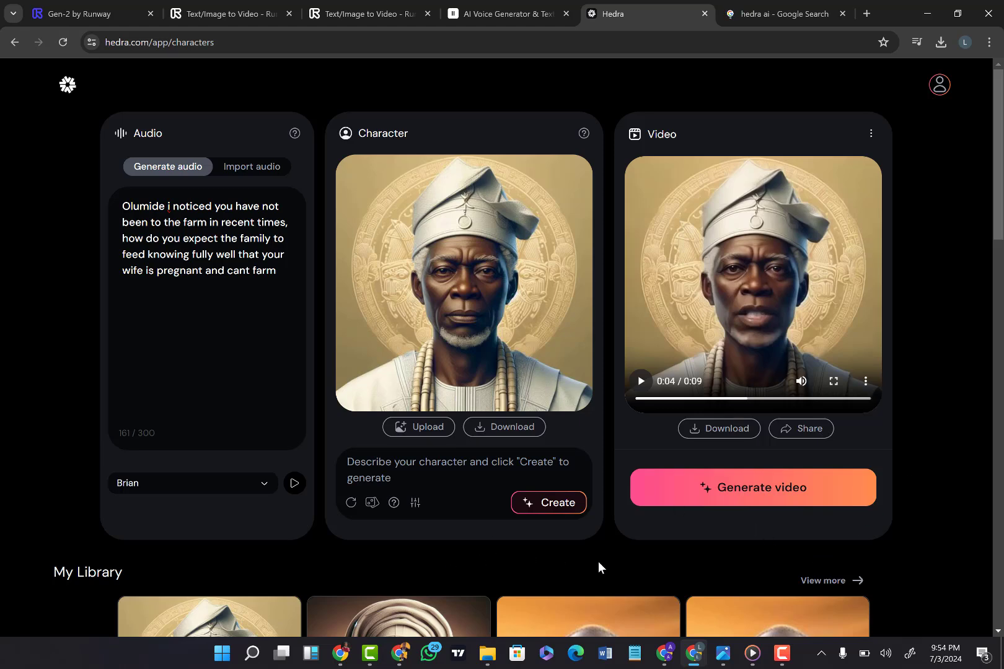
Step: Switch to the other Chrome window and open a new tab
left_click(340, 651)
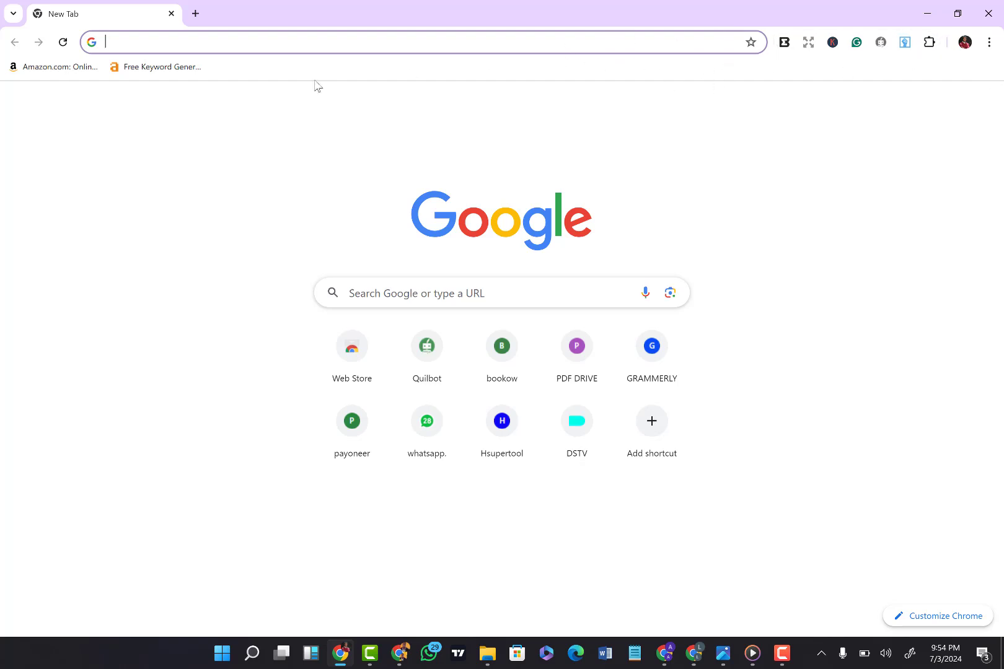
left_click(195, 15)
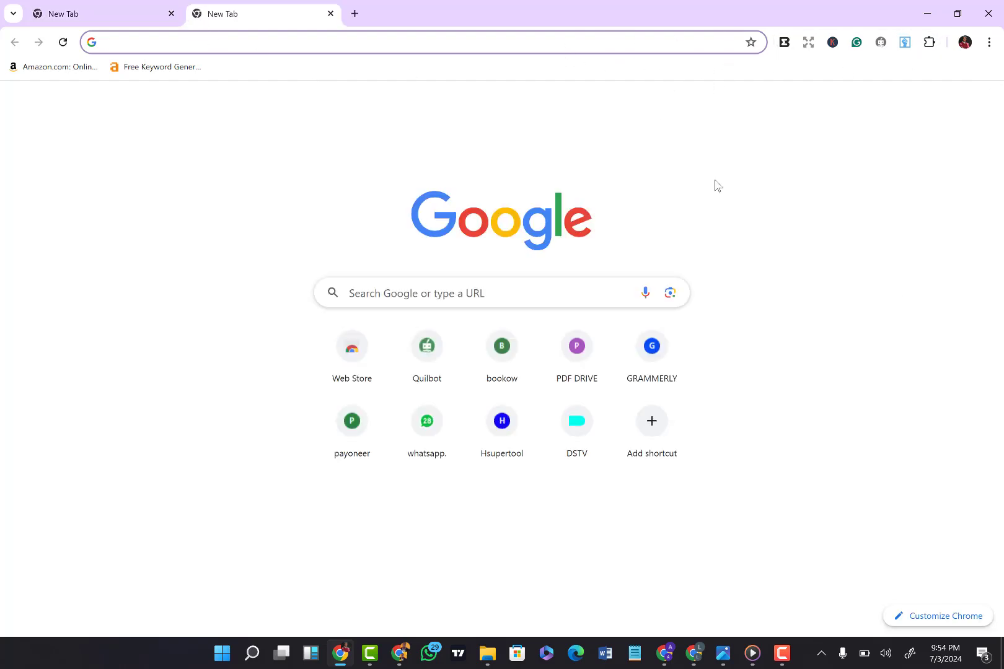
left_click(789, 654)
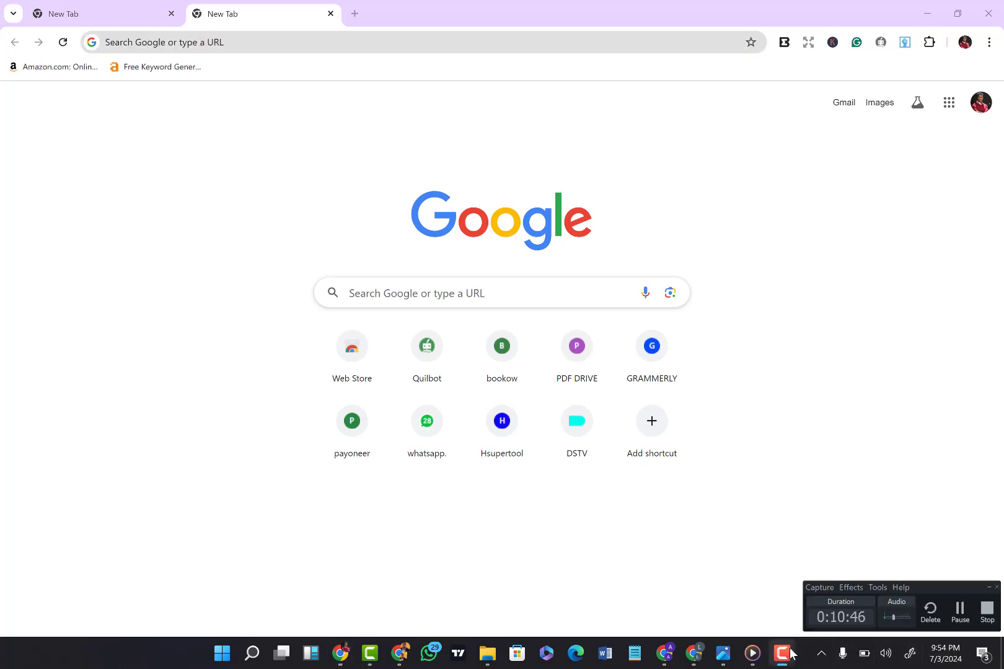
left_click(962, 614)
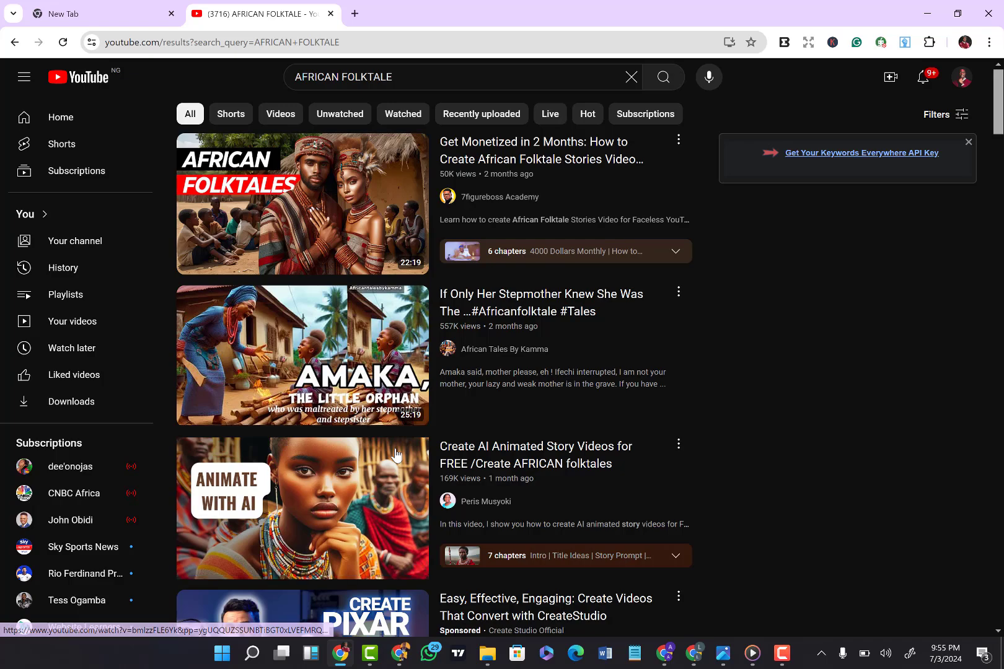
Step: Look through the YouTube results for AFRICAN FOLKTALE and preview the "If Only Her Stepmother Knew" video with its sound on
scroll(396, 456, "down", 2)
scroll(397, 456, "up", 2)
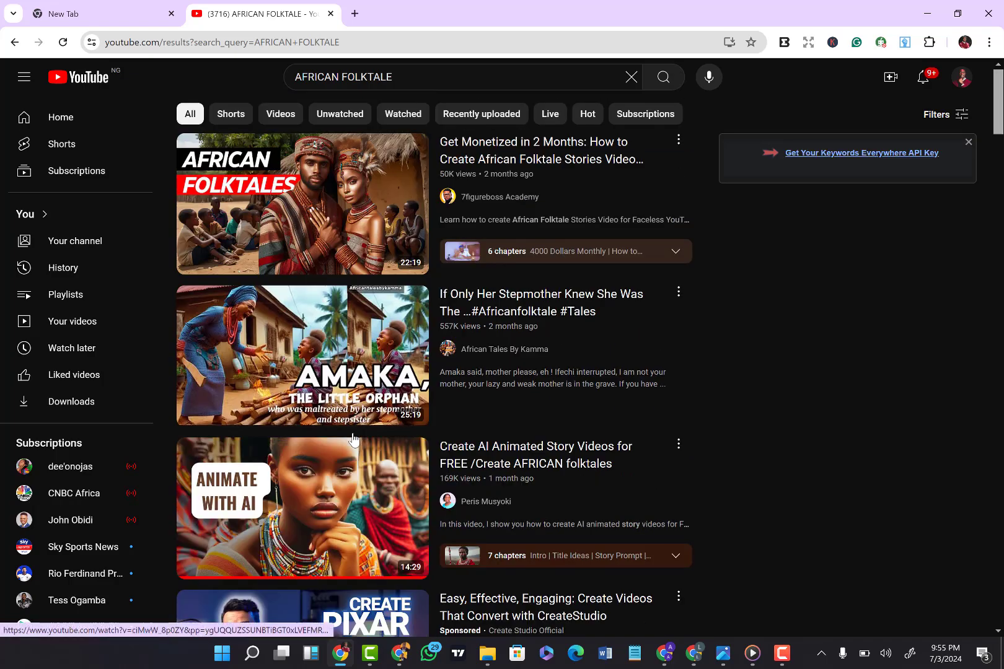
scroll(353, 439, "down", 1)
scroll(353, 438, "down", 3)
scroll(353, 439, "up", 1)
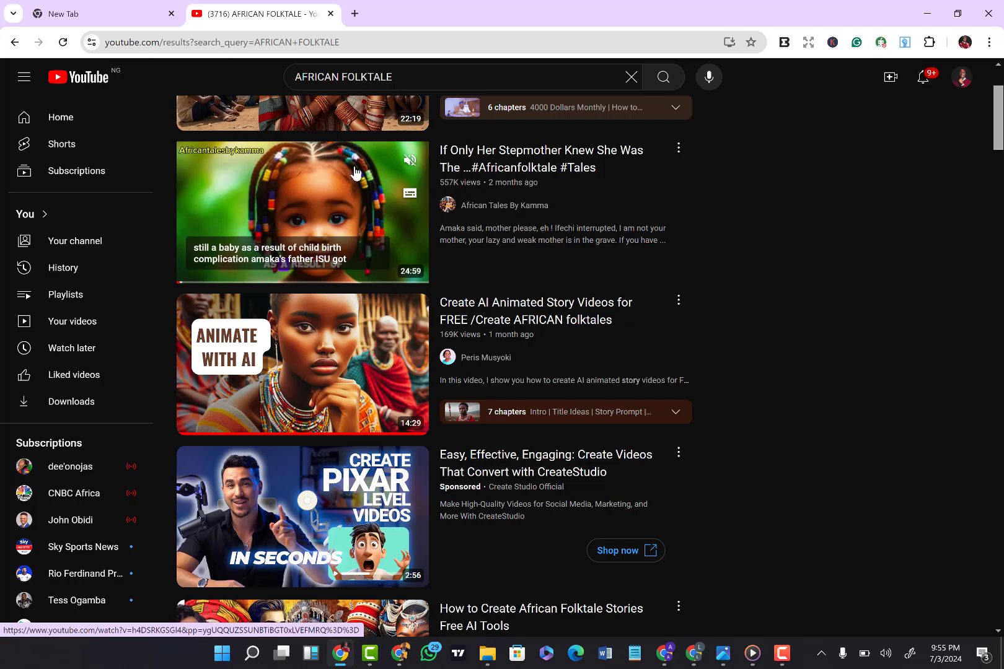
left_click(411, 155)
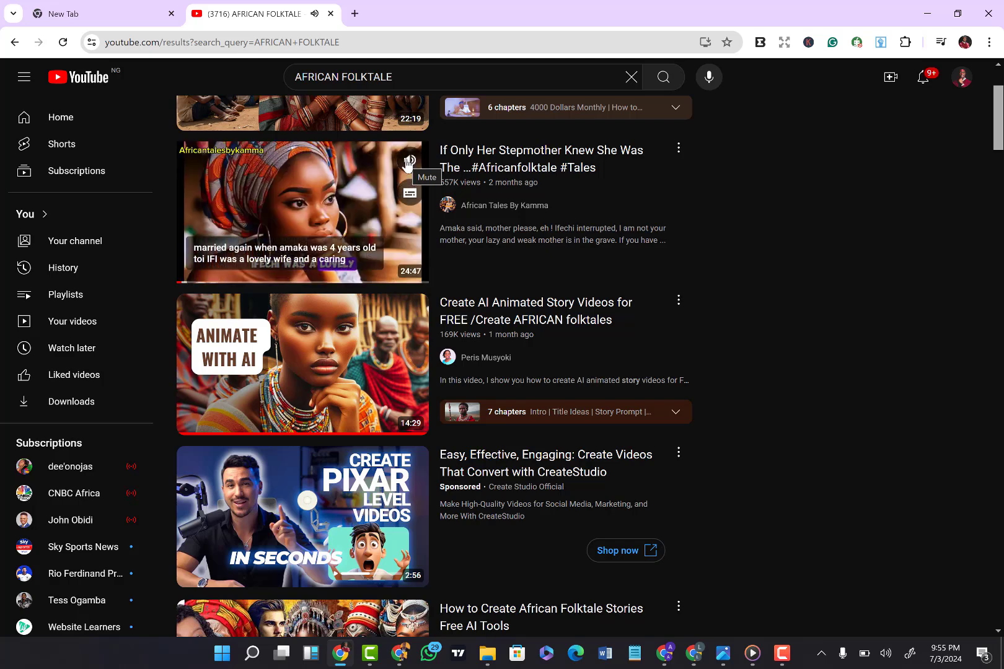
left_click(407, 161)
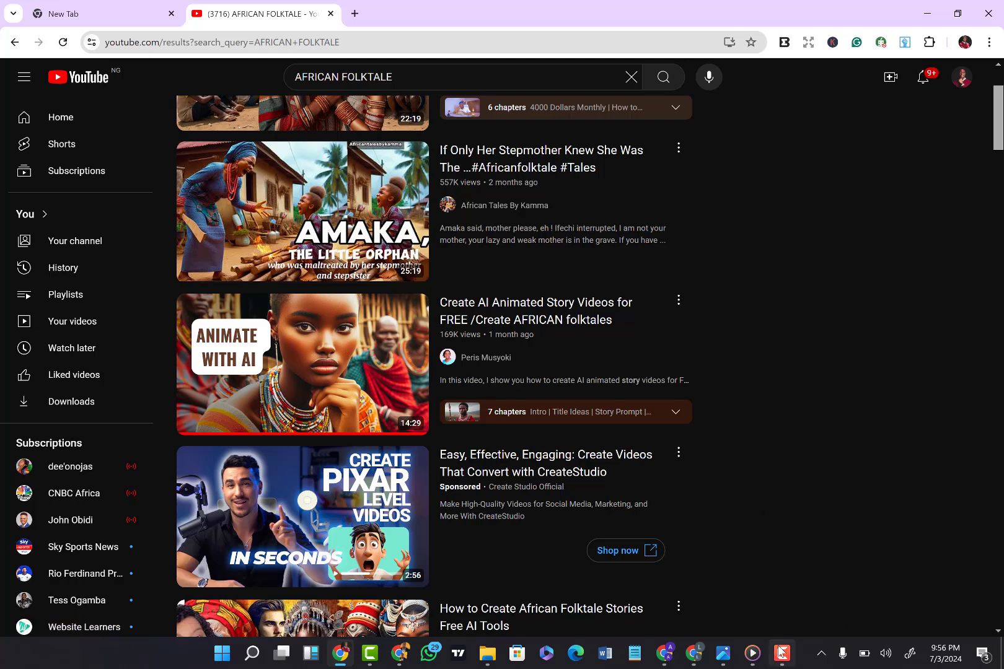
mouse_move(782, 654)
left_click(782, 653)
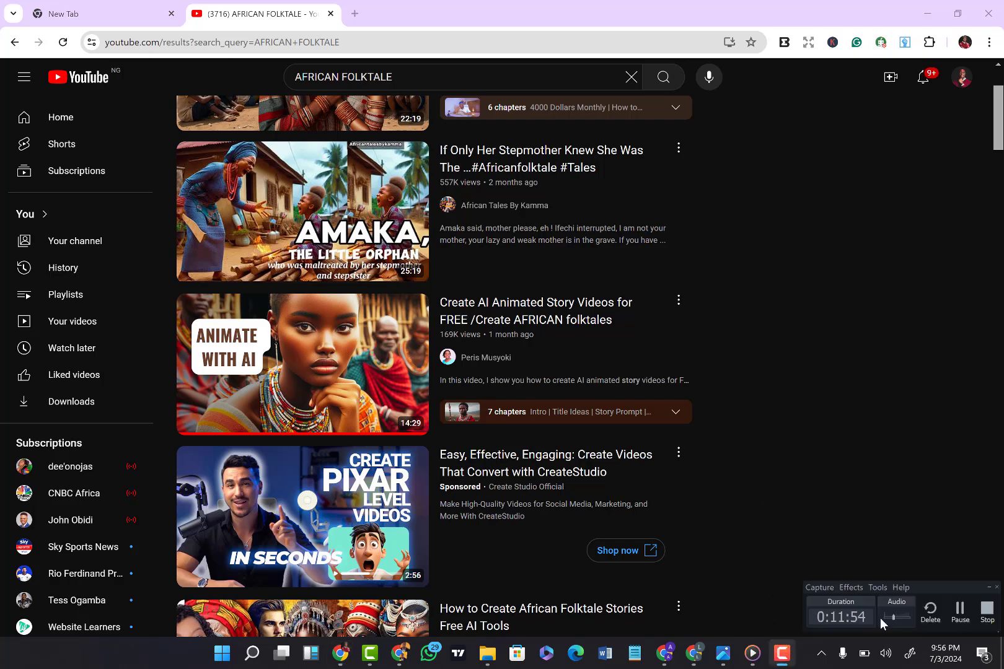